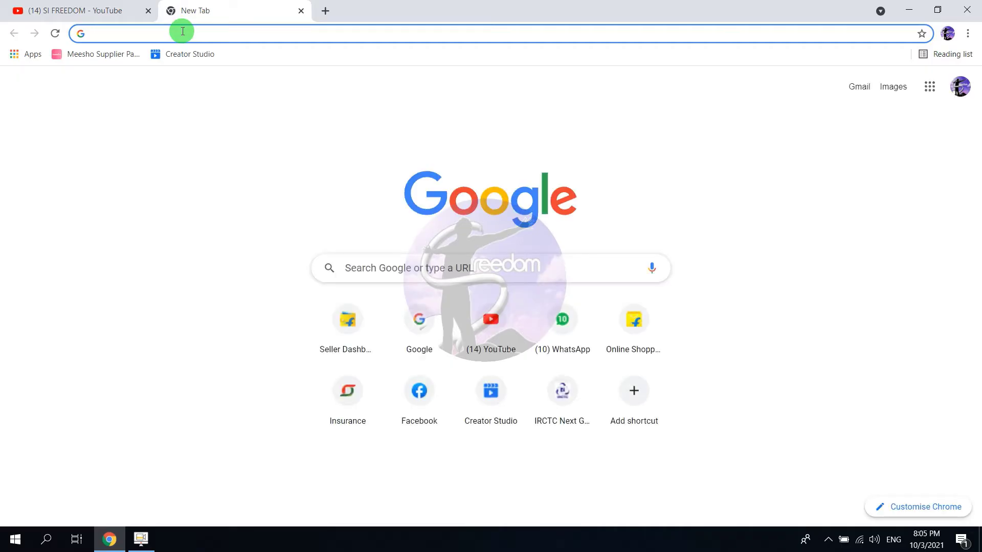
Load irctc.co.in/nget/train-search from the address bar suggestion.
{"action": "left_click", "coordinate": [182, 32]}
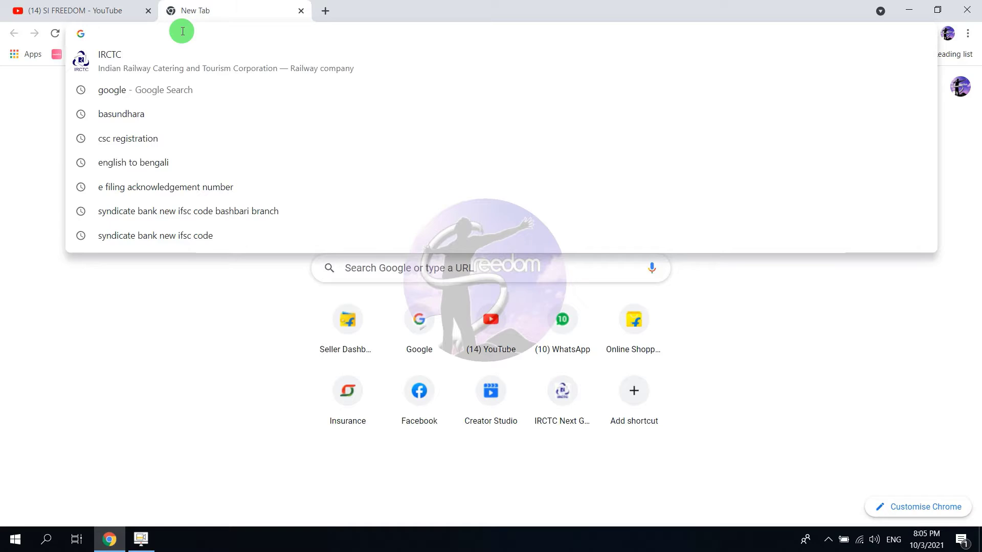
{"action": "type", "text": "irctc.co.in/nget/train-search"}
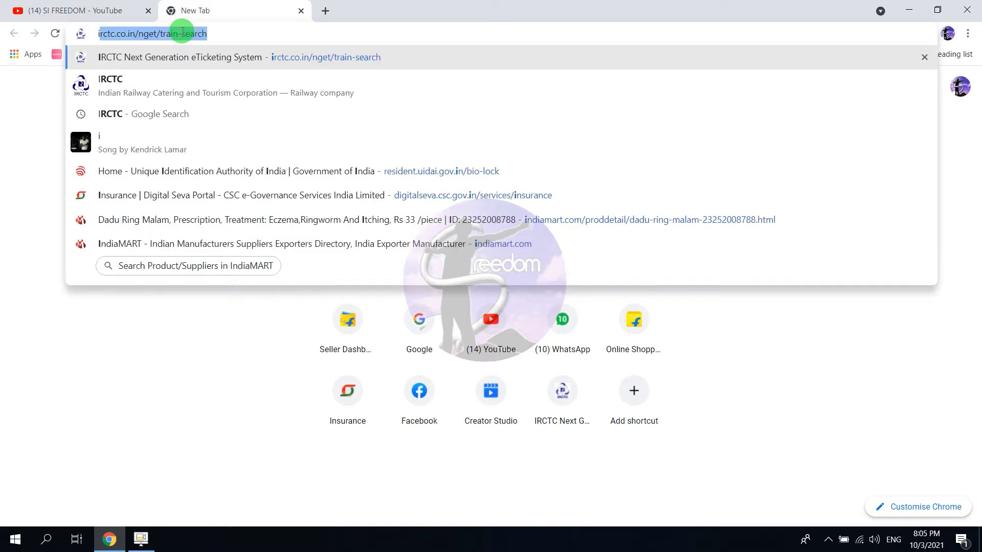
{"action": "key", "text": "Right"}
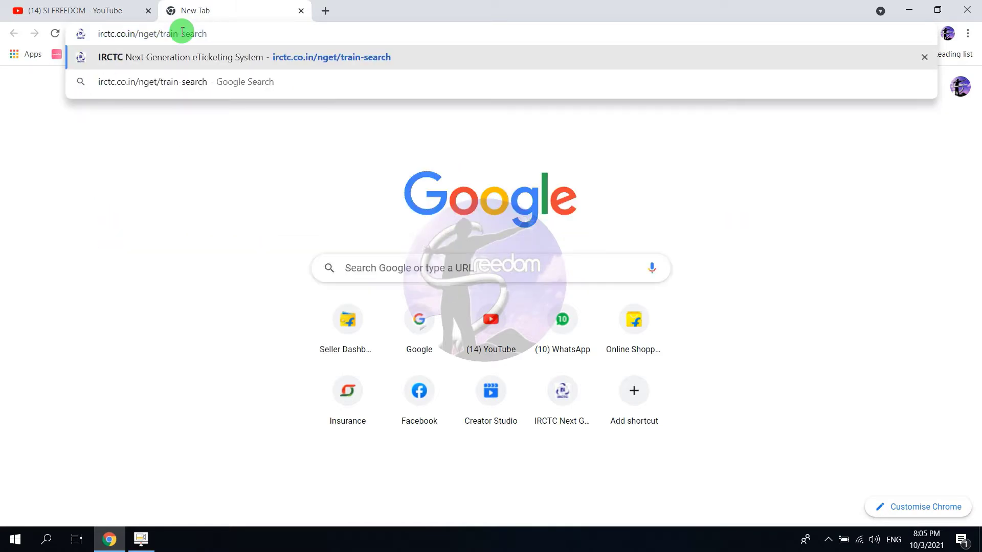
{"action": "key", "text": "Return"}
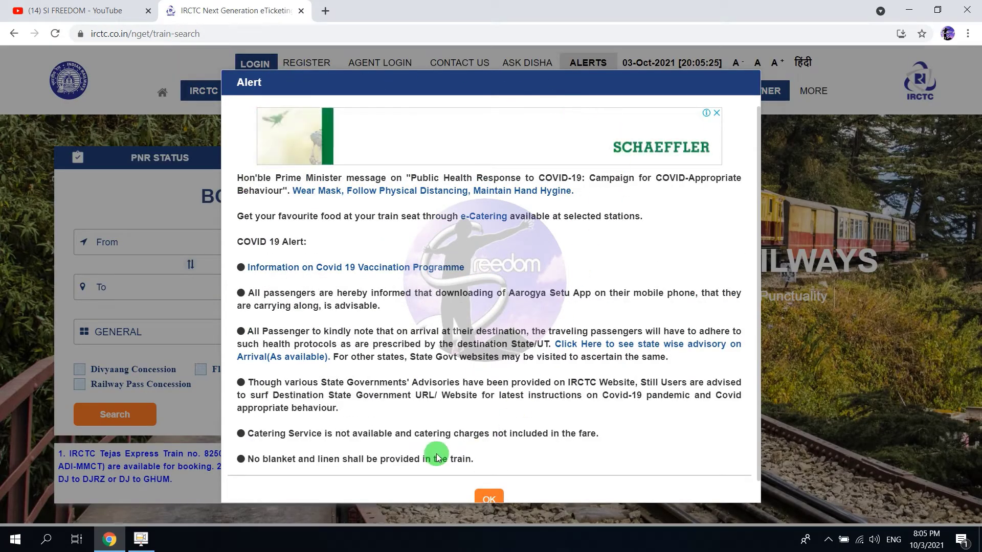
Dismiss the COVID alert and bring up the Create Your account registration form.
{"action": "left_click", "coordinate": [487, 495]}
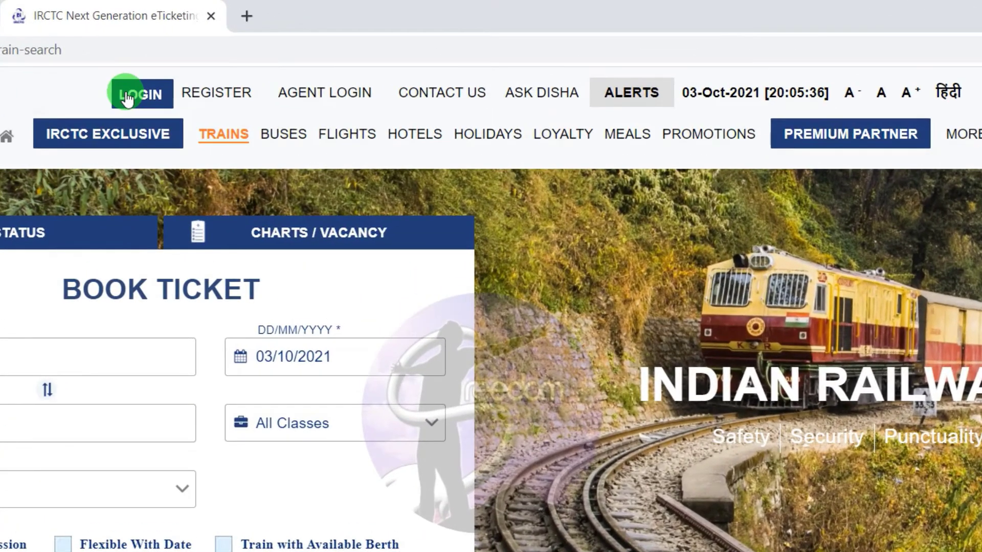
{"action": "mouse_move", "coordinate": [154, 130]}
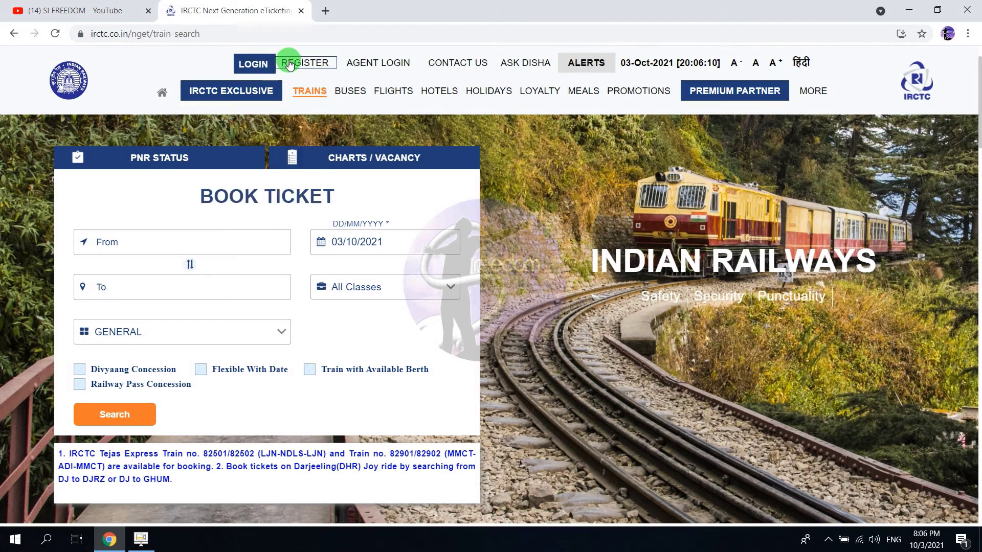
{"action": "left_click", "coordinate": [212, 99]}
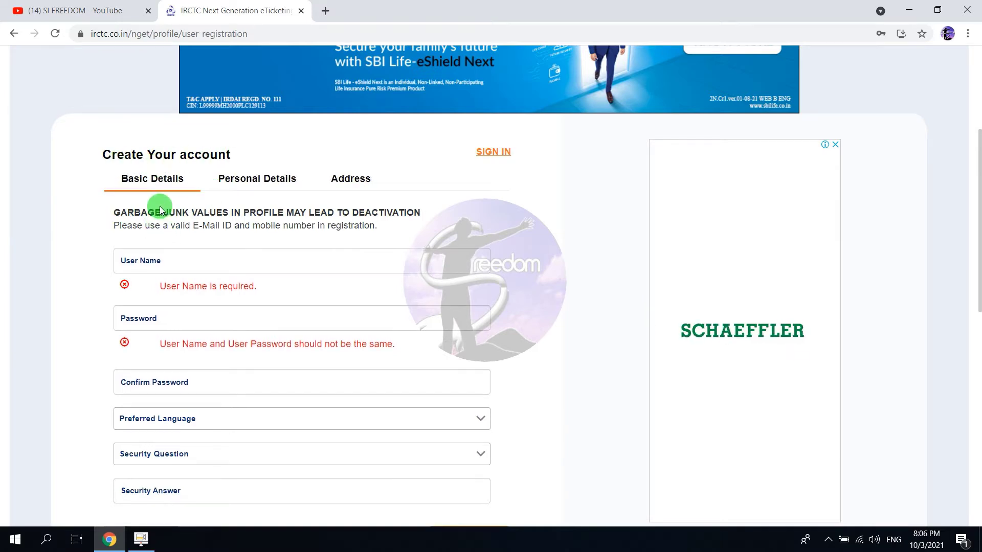
Review the Preferred Language, Security Question and Security Answer fields, then switch to Personal Details.
{"action": "left_click", "coordinate": [154, 182]}
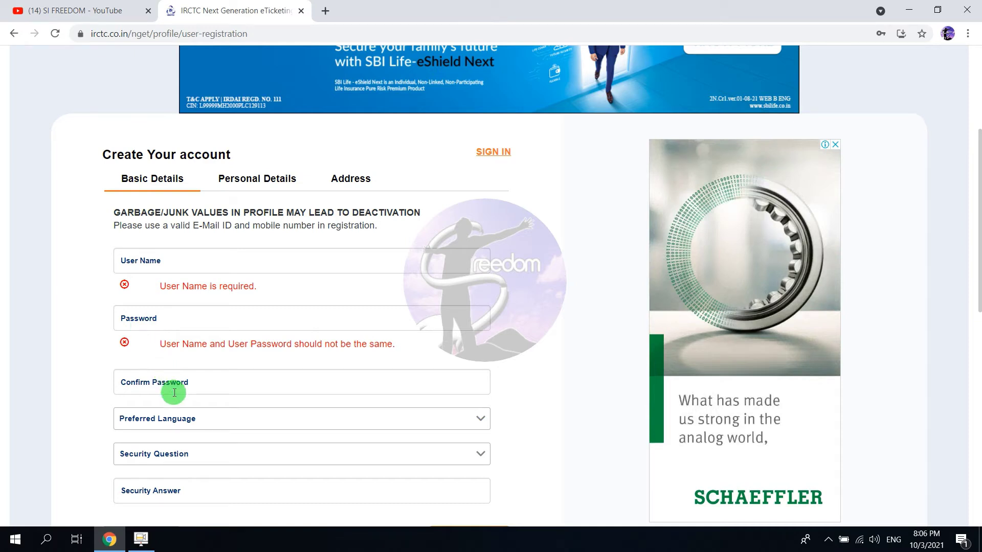
{"action": "left_click", "coordinate": [199, 420]}
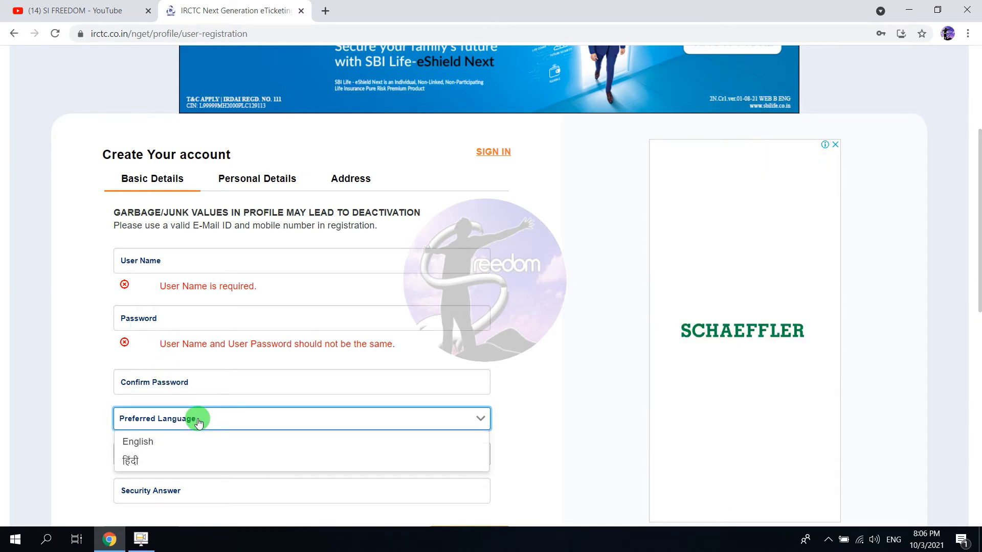
{"action": "left_click", "coordinate": [198, 420]}
{"action": "scroll", "coordinate": [105, 423], "scroll_direction": "down", "scroll_amount": 1}
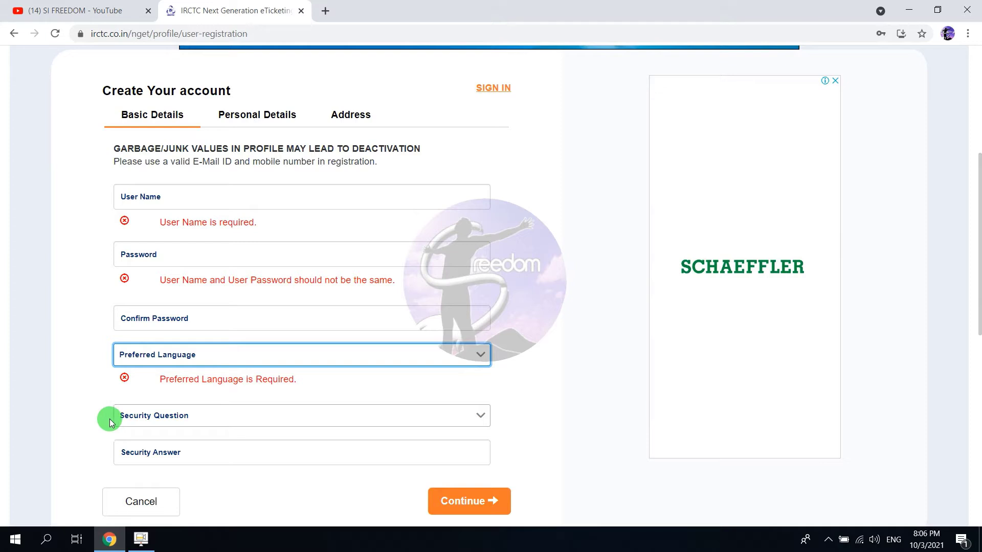
{"action": "left_click", "coordinate": [202, 428]}
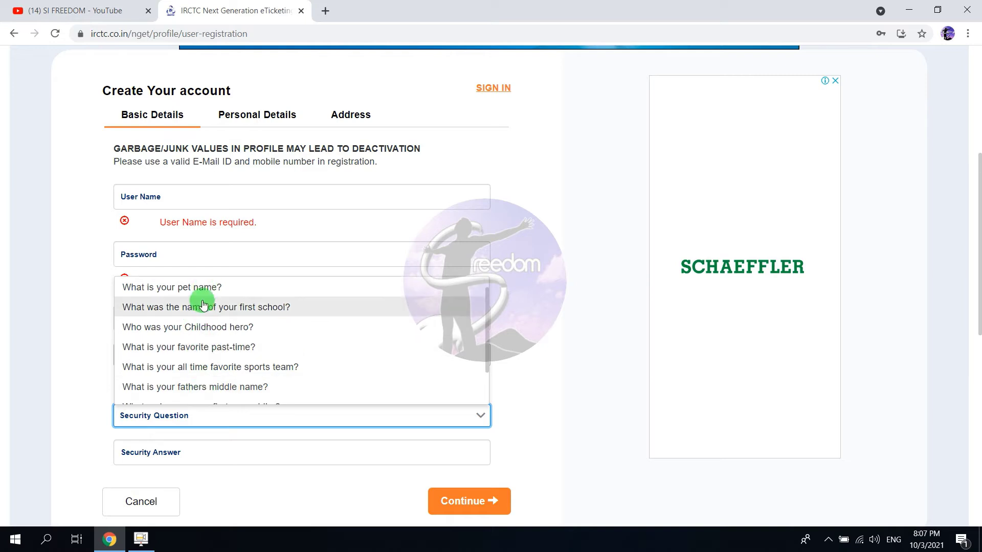
{"action": "left_click", "coordinate": [161, 462]}
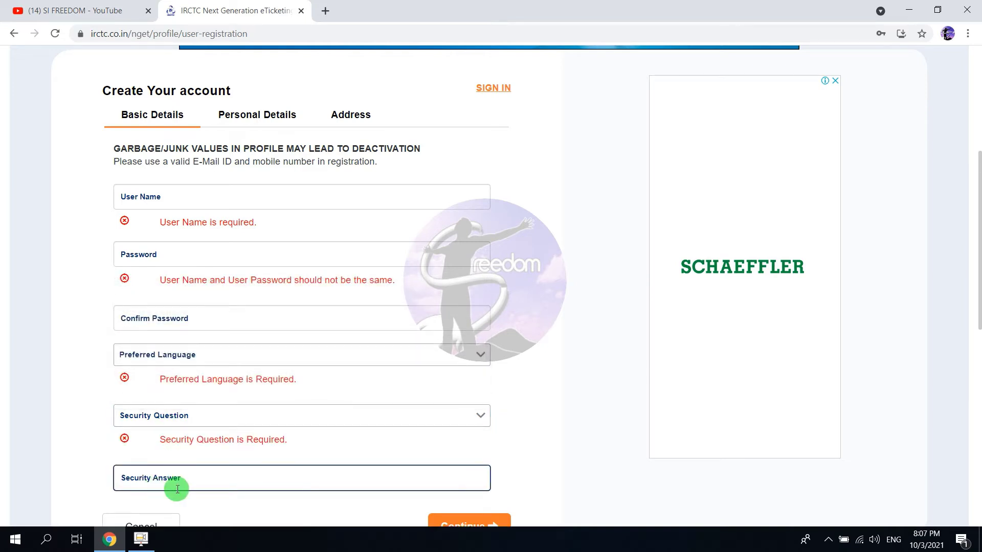
{"action": "scroll", "coordinate": [191, 483], "scroll_direction": "down", "scroll_amount": 1}
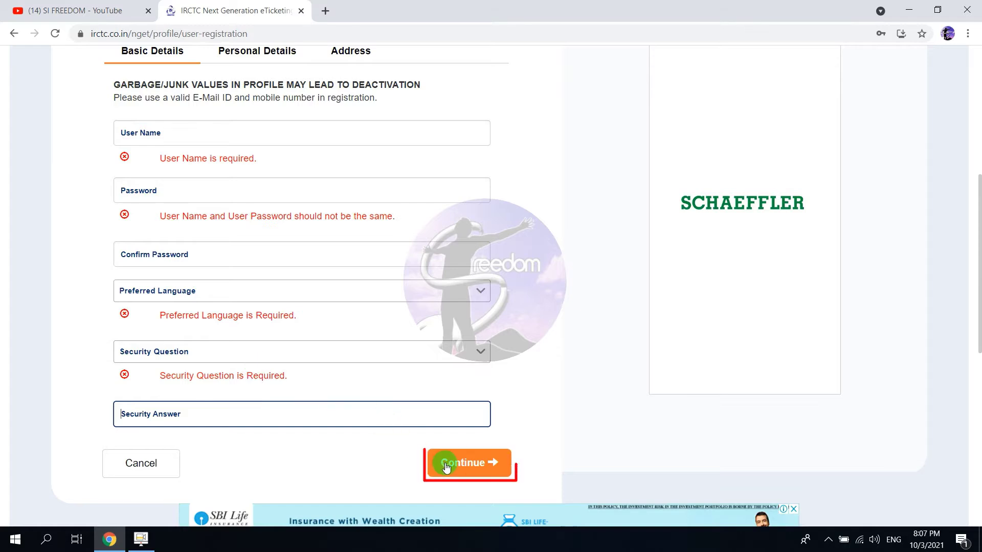
{"action": "scroll", "coordinate": [269, 296], "scroll_direction": "up", "scroll_amount": 2}
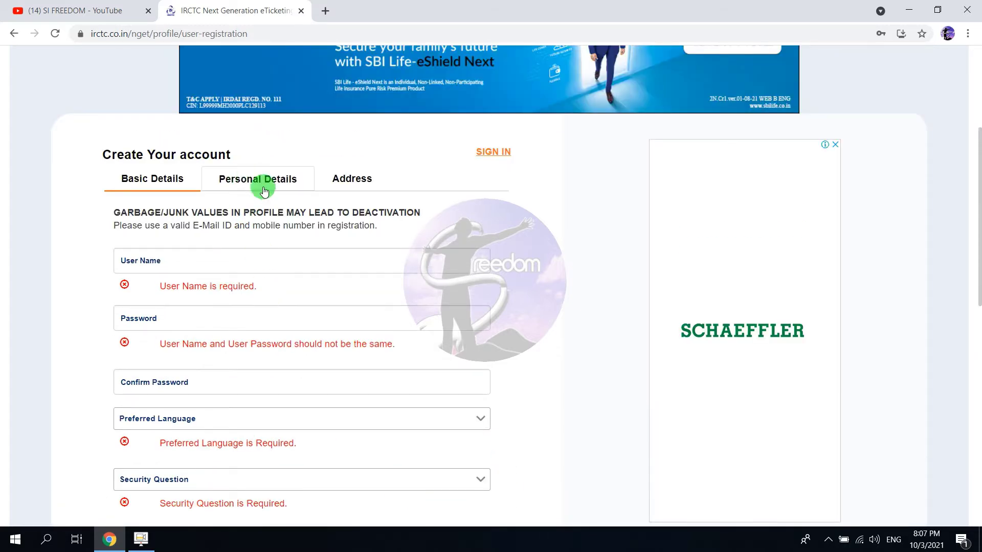
{"action": "left_click", "coordinate": [263, 191]}
Look over the Occupation, date of birth and Nationality fields, then move to the Address step.
{"action": "scroll", "coordinate": [260, 194], "scroll_direction": "up", "scroll_amount": 5}
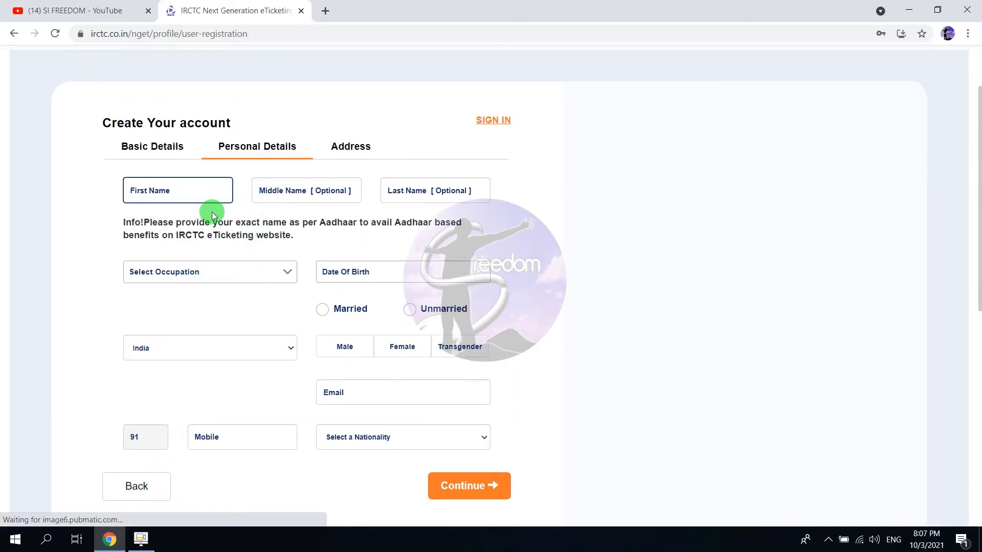
{"action": "scroll", "coordinate": [181, 316], "scroll_direction": "down", "scroll_amount": 1}
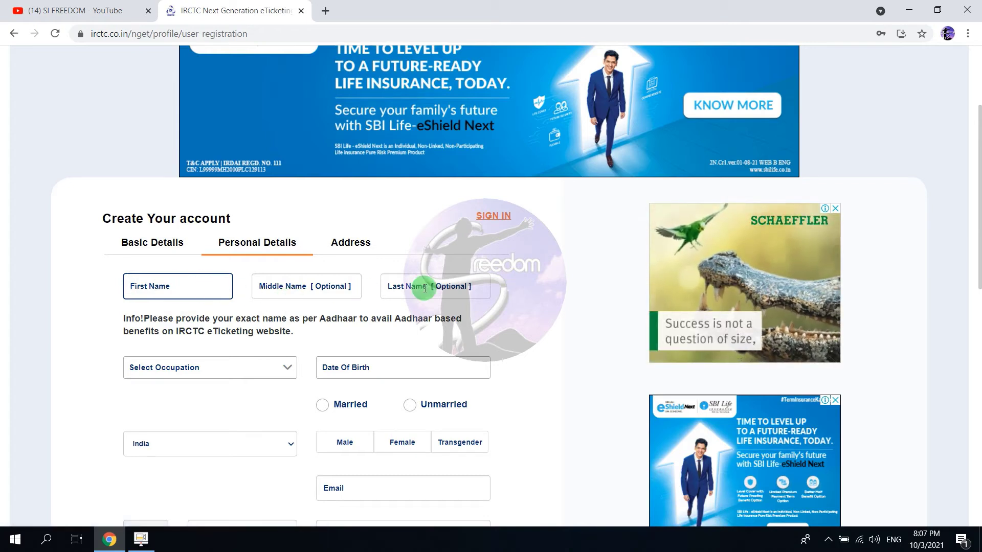
{"action": "left_click", "coordinate": [184, 374]}
{"action": "left_click", "coordinate": [187, 397]}
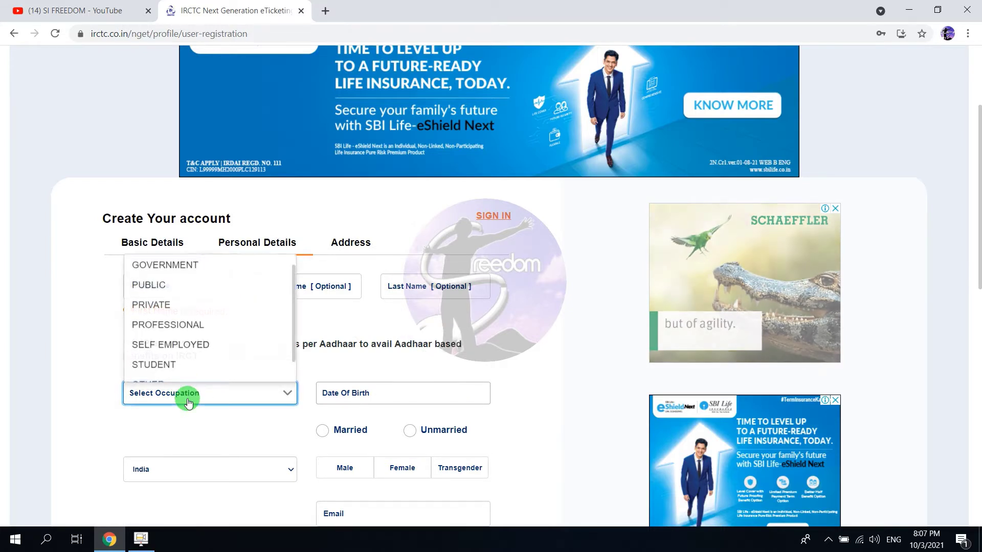
{"action": "left_click", "coordinate": [322, 399]}
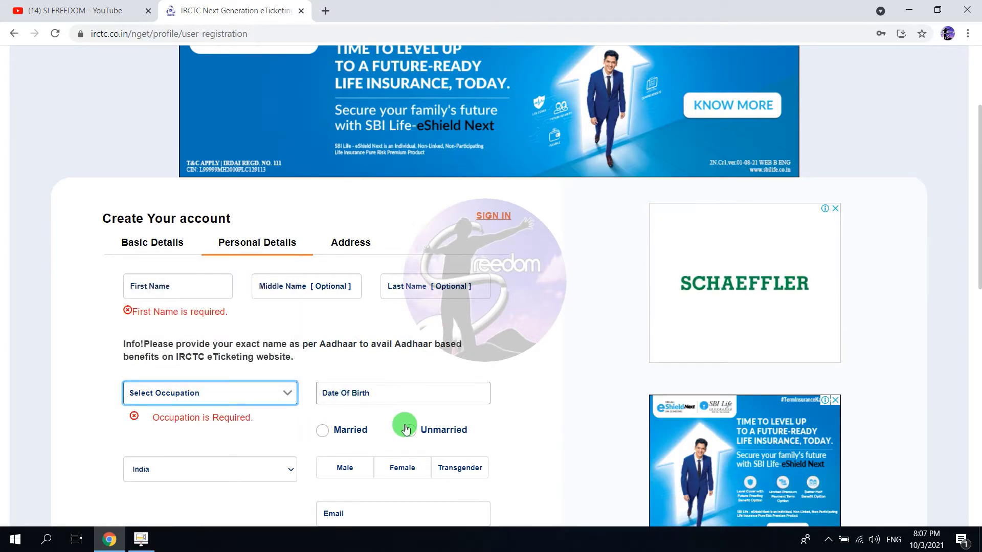
{"action": "scroll", "coordinate": [406, 430], "scroll_direction": "down", "scroll_amount": 1}
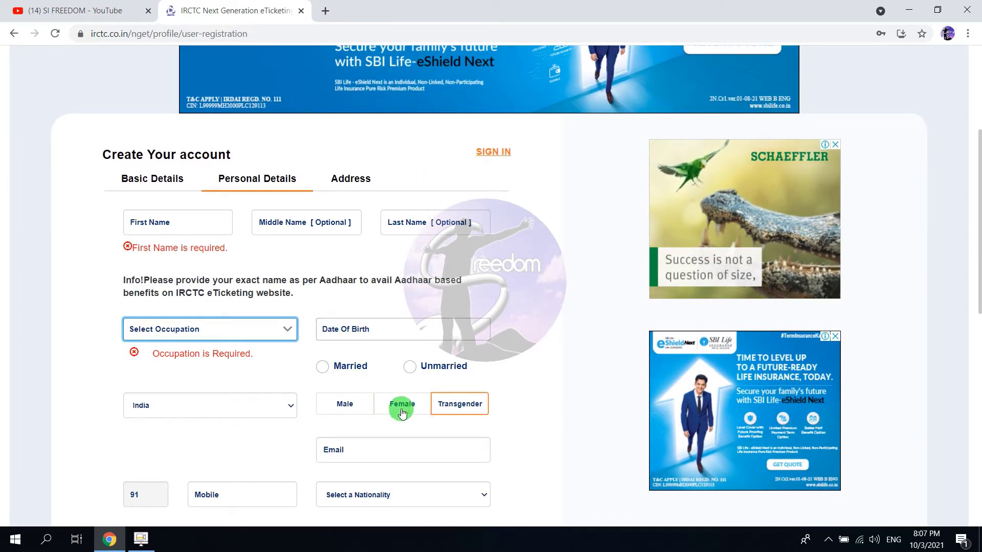
{"action": "scroll", "coordinate": [348, 401], "scroll_direction": "down", "scroll_amount": 1}
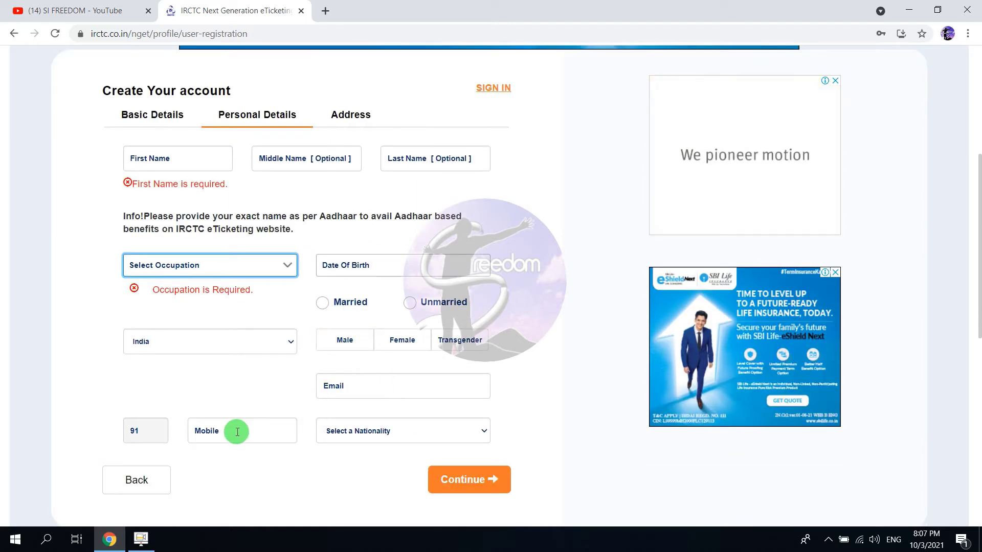
{"action": "left_click", "coordinate": [368, 433]}
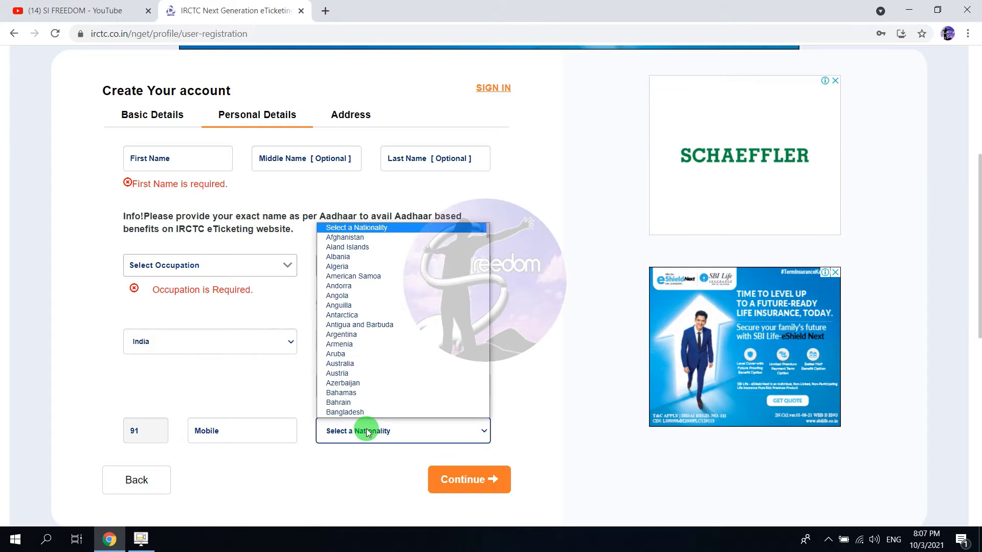
{"action": "left_click", "coordinate": [367, 434]}
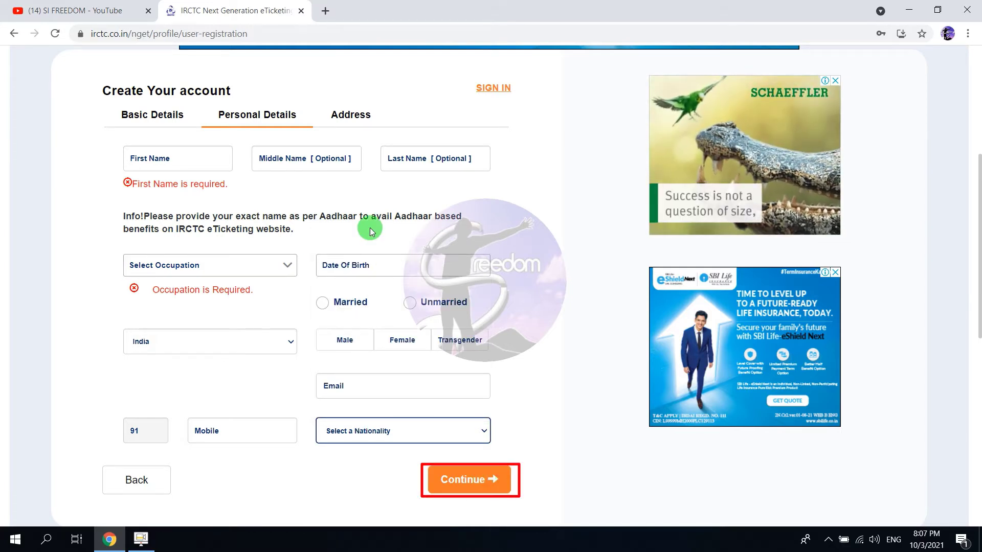
{"action": "left_click", "coordinate": [366, 113]}
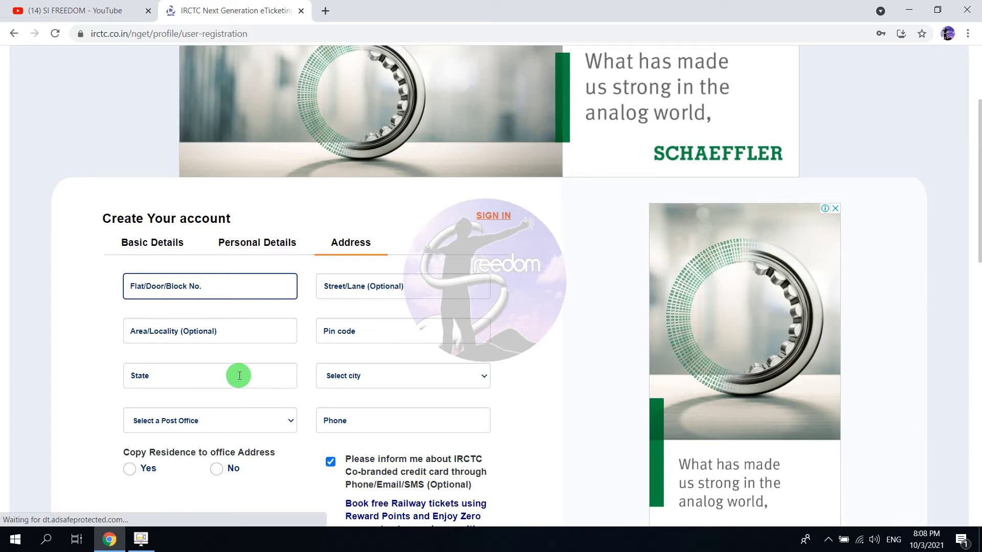
Accept the Terms and Conditions and submit the registration, which flags the empty flat number.
{"action": "scroll", "coordinate": [233, 376], "scroll_direction": "down", "scroll_amount": 1}
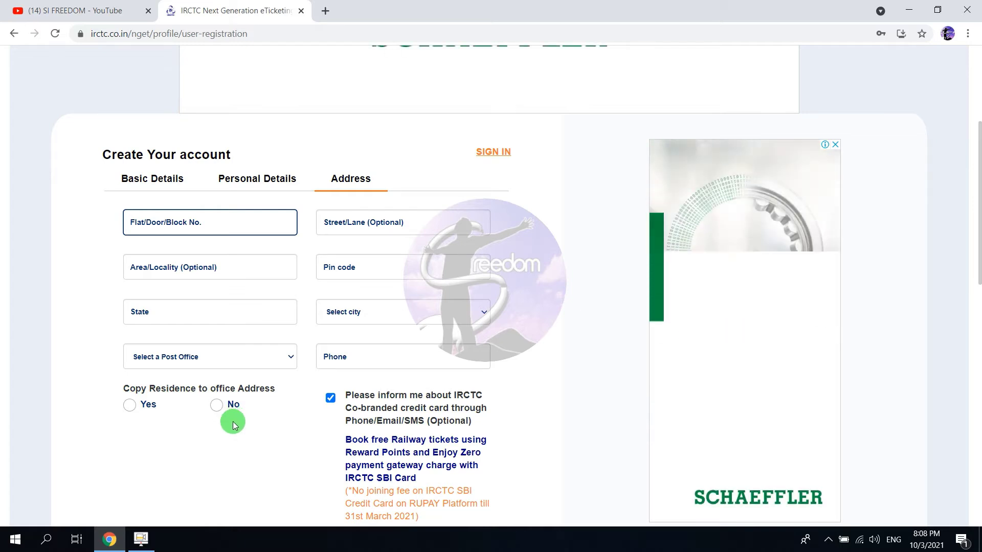
{"action": "scroll", "coordinate": [235, 422], "scroll_direction": "down", "scroll_amount": 4}
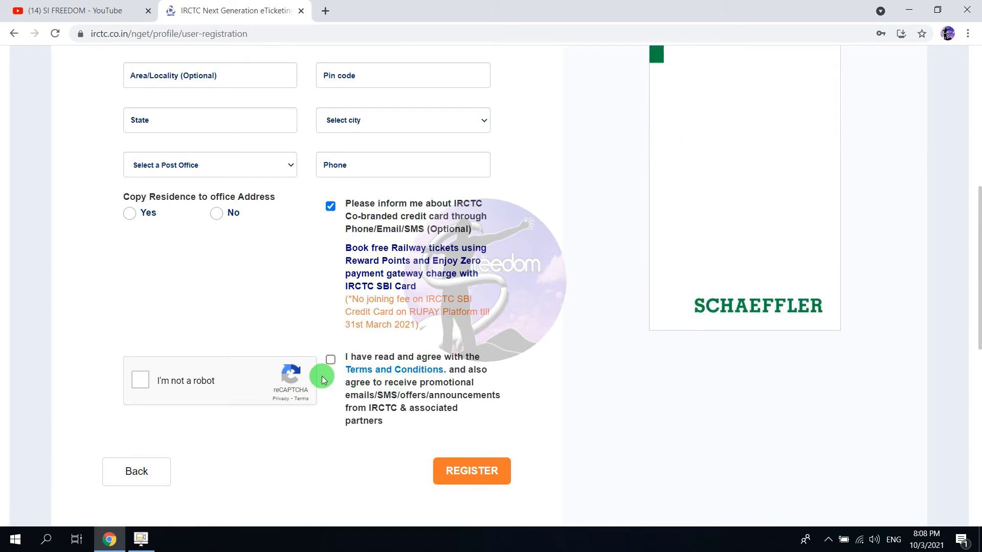
{"action": "left_click", "coordinate": [331, 364]}
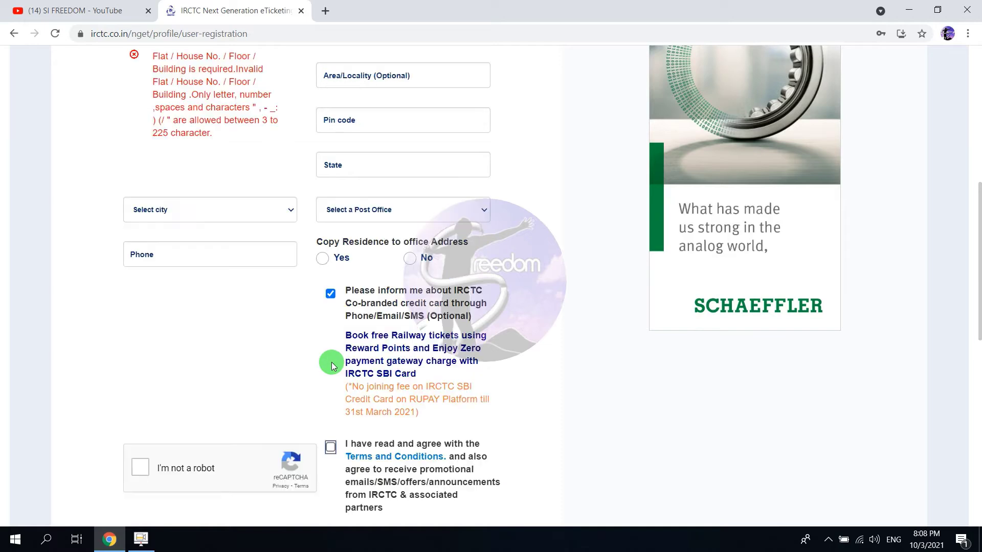
{"action": "scroll", "coordinate": [334, 450], "scroll_direction": "down", "scroll_amount": 1}
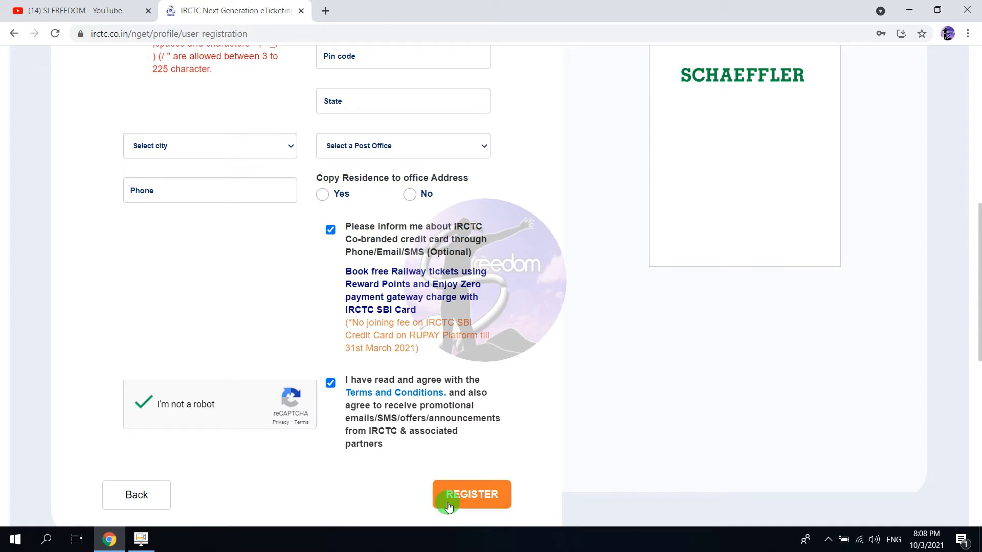
{"action": "left_click", "coordinate": [448, 506]}
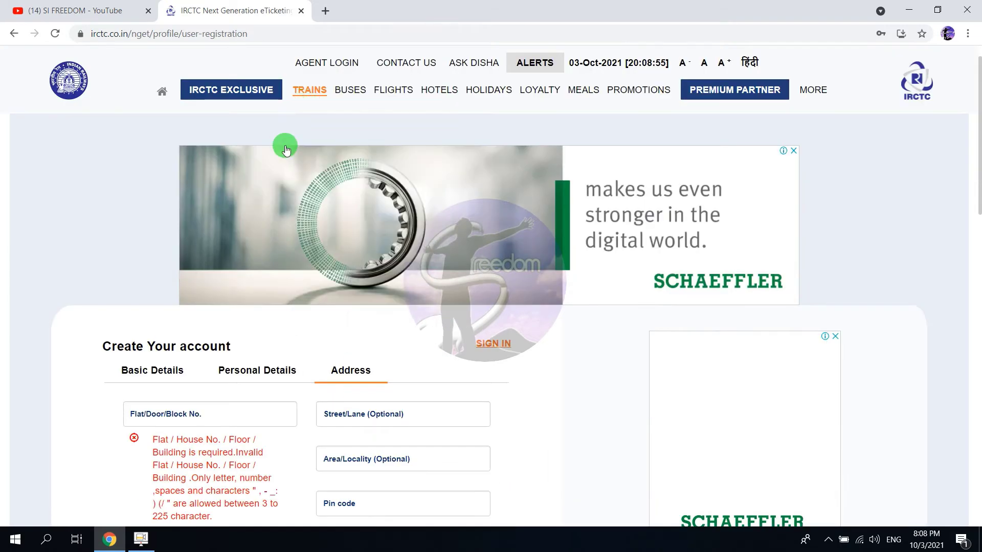
Reload the IRCTC train-search page and dismiss the COVID alert.
{"action": "left_click", "coordinate": [214, 35]}
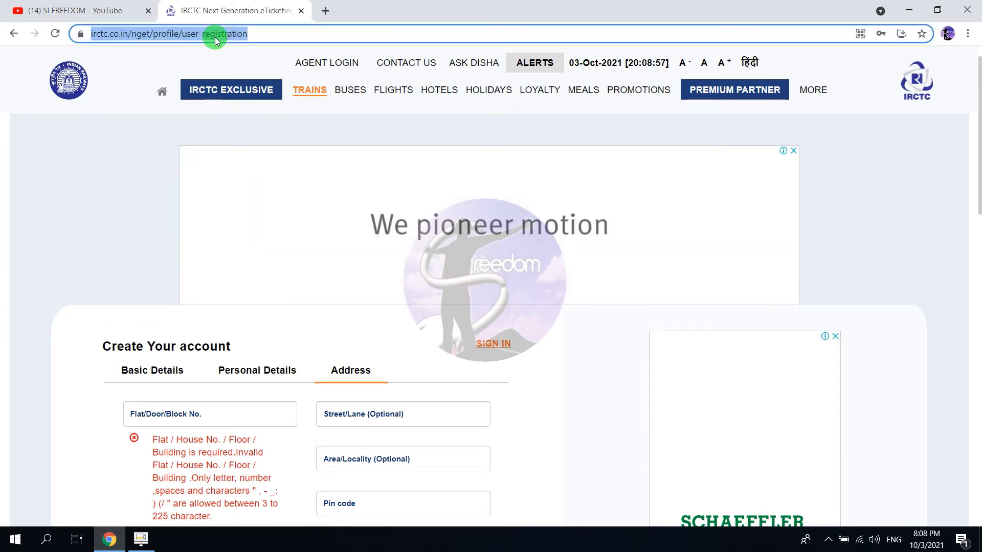
{"action": "type", "text": "ir"}
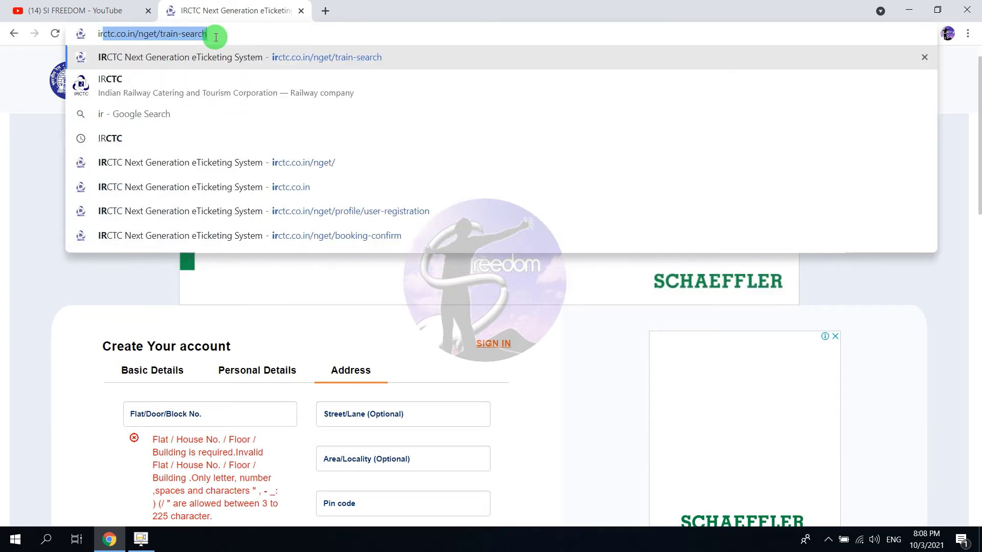
{"action": "key", "text": "Return"}
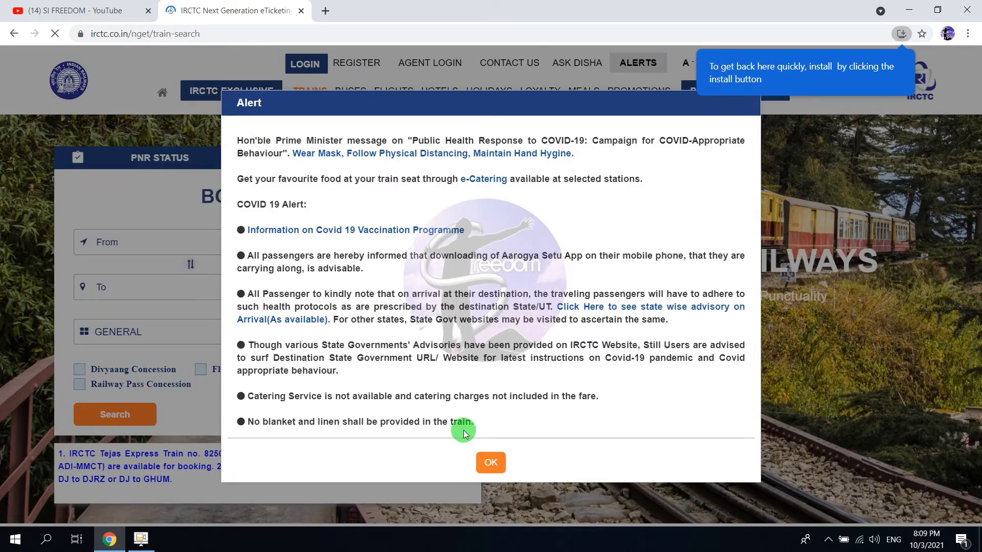
{"action": "left_click", "coordinate": [491, 463]}
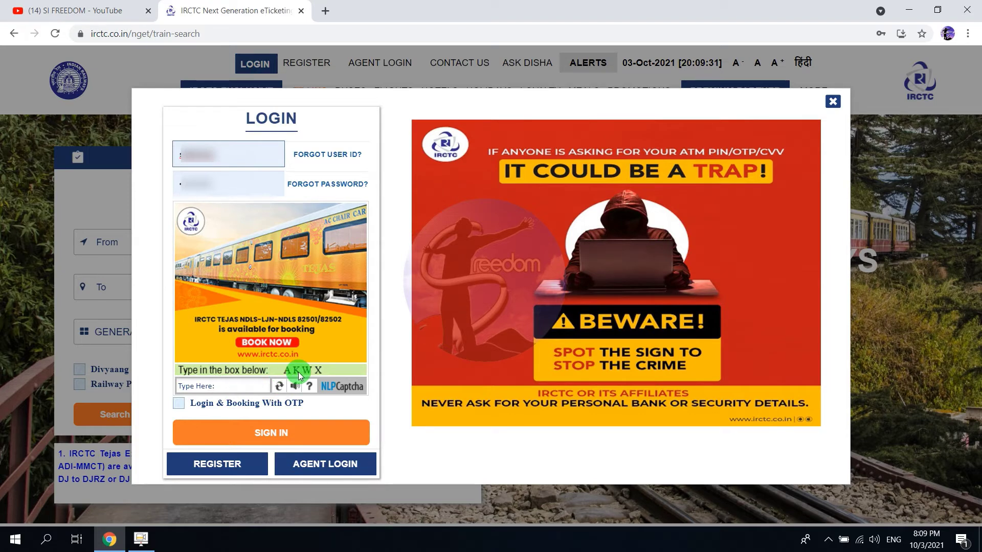
Enter the login captcha AKWX and sign in.
{"action": "left_click", "coordinate": [240, 386]}
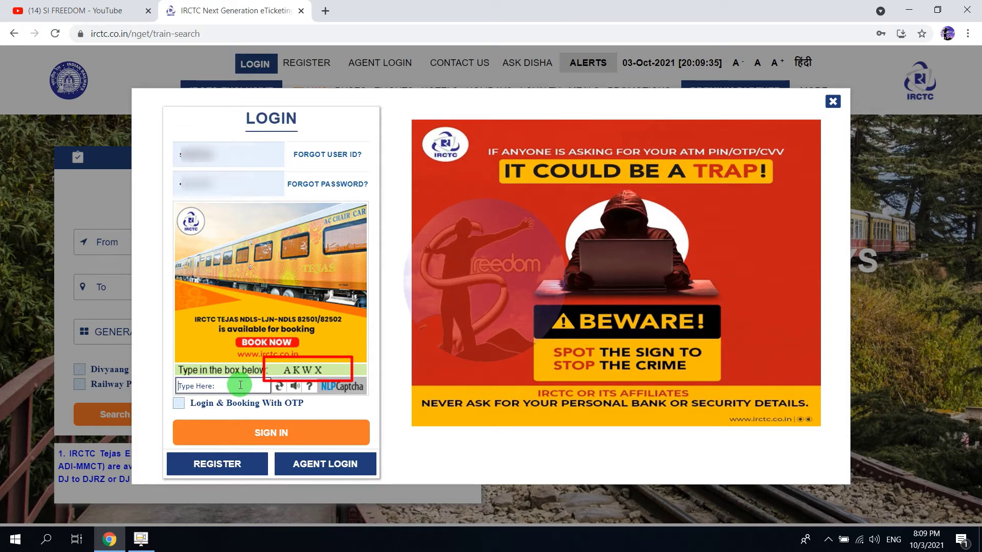
{"action": "type", "text": "AKWX"}
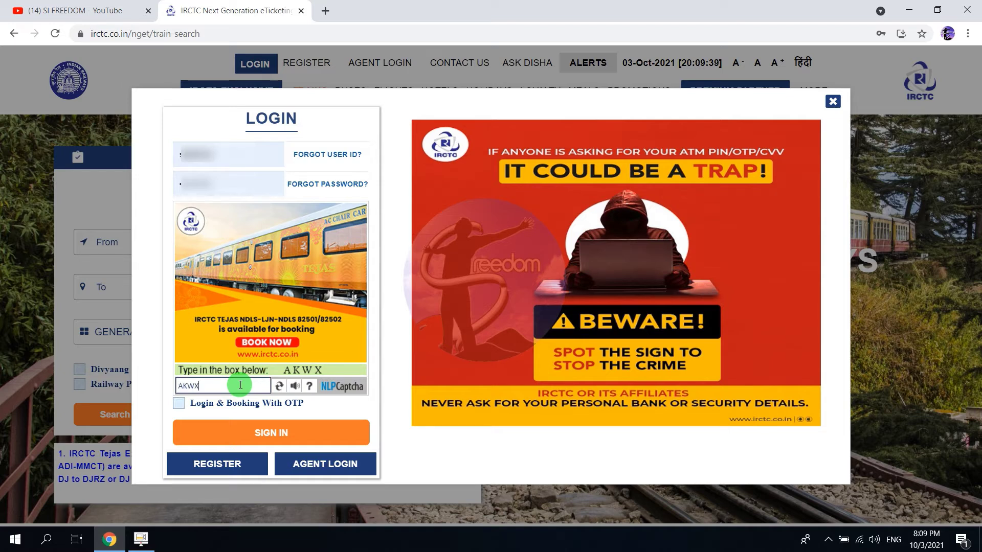
{"action": "left_click", "coordinate": [271, 436]}
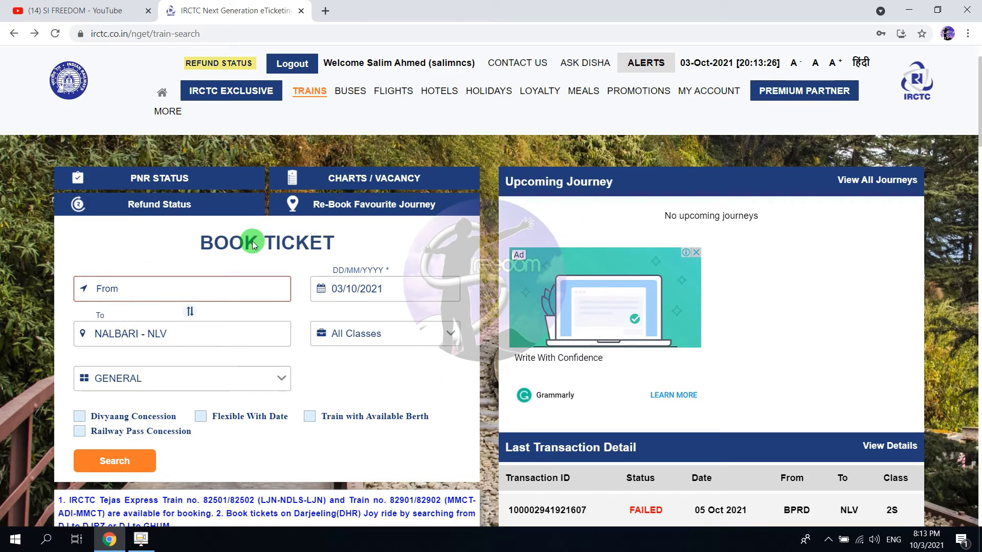
Enter NJP as origin, replace NALBARI with BPRD as destination, and pick 8 October 2021.
{"action": "left_click", "coordinate": [190, 289]}
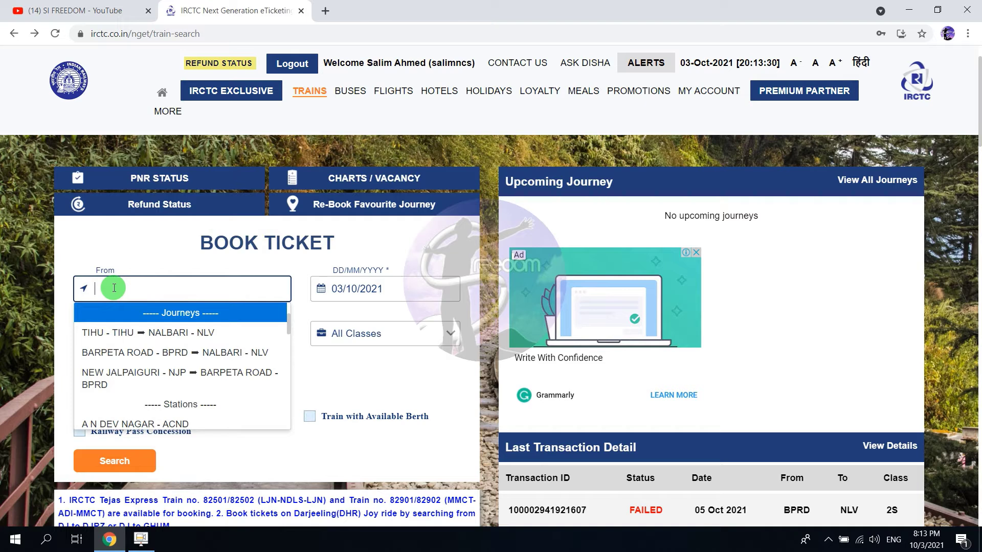
{"action": "type", "text": "NJP"}
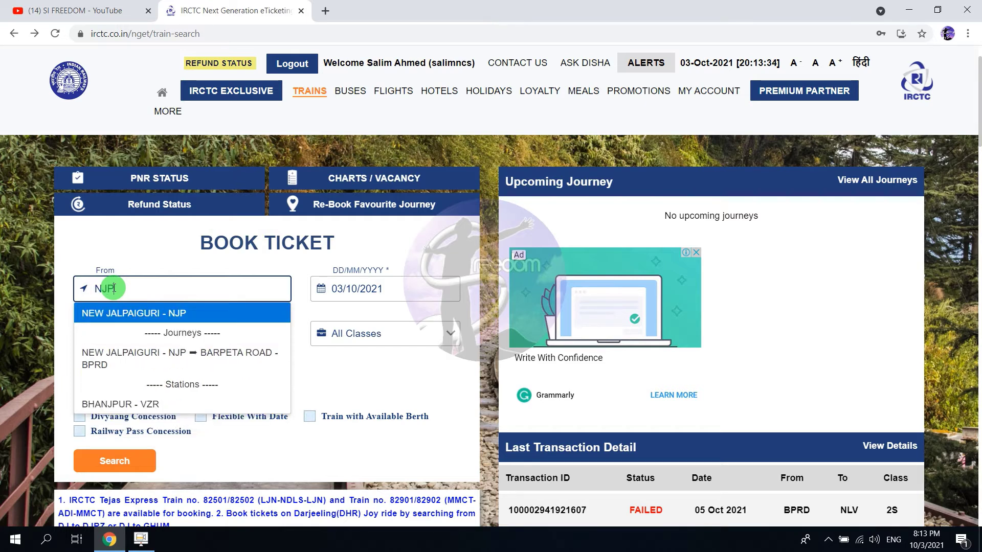
{"action": "left_click", "coordinate": [147, 313]}
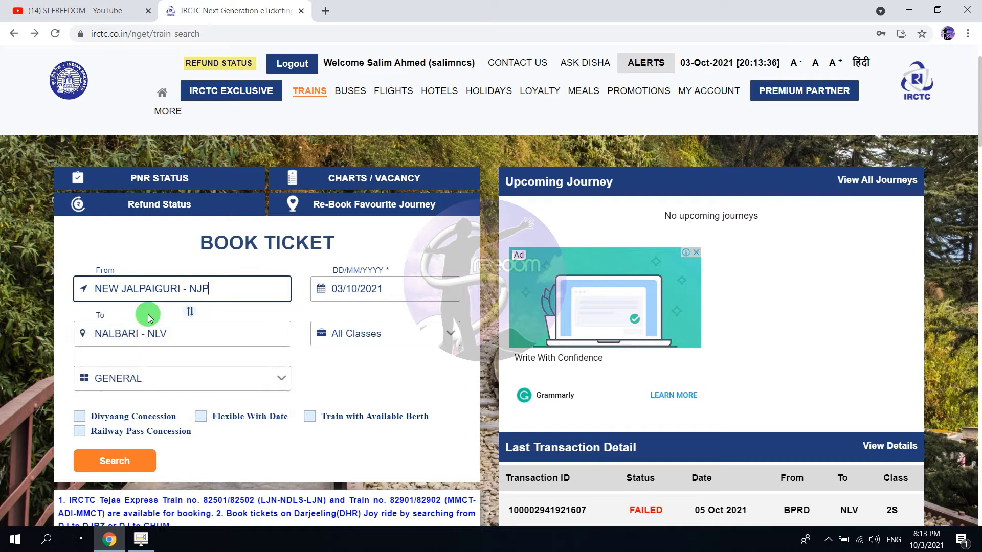
{"action": "left_click_drag", "start_coordinate": [171, 334], "coordinate": [17, 333]}
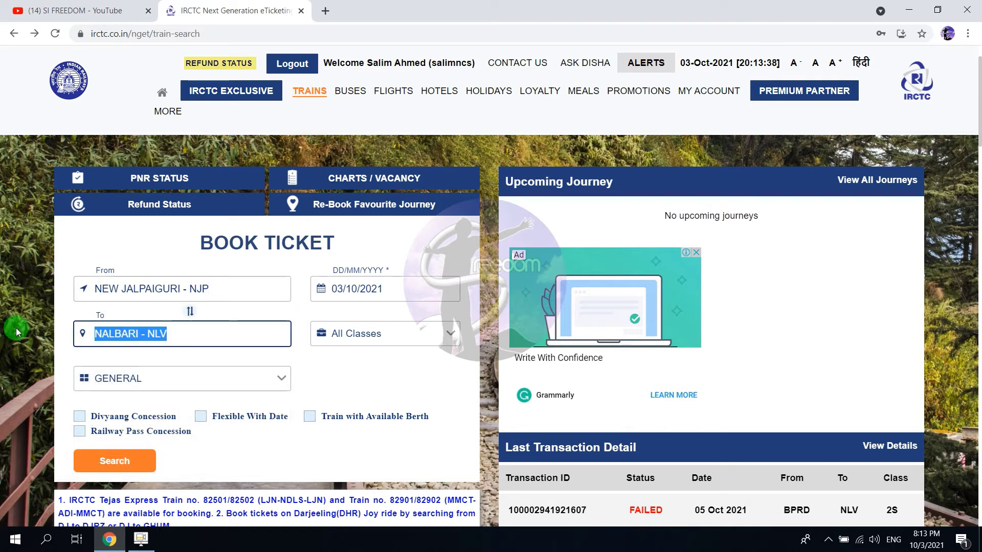
{"action": "type", "text": "BPRD"}
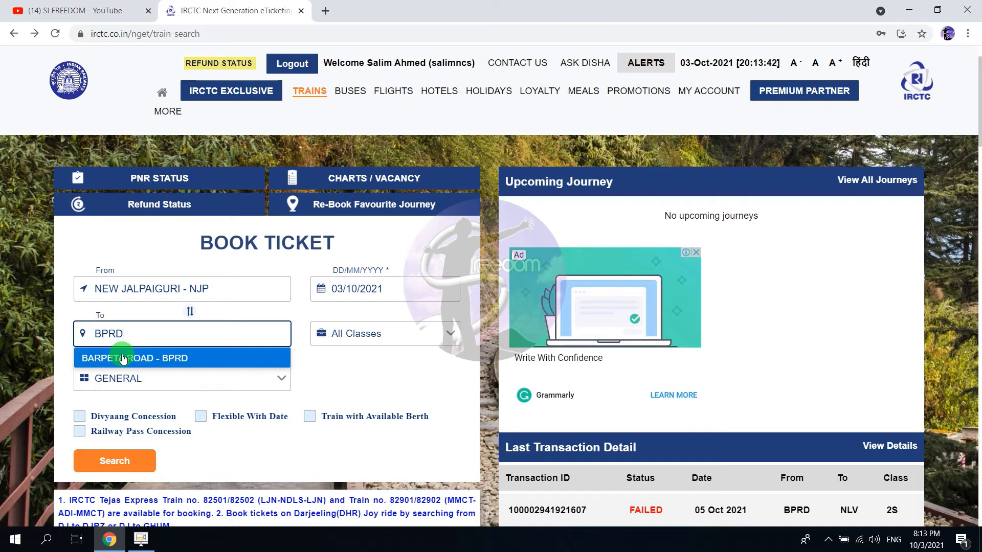
{"action": "left_click", "coordinate": [122, 358]}
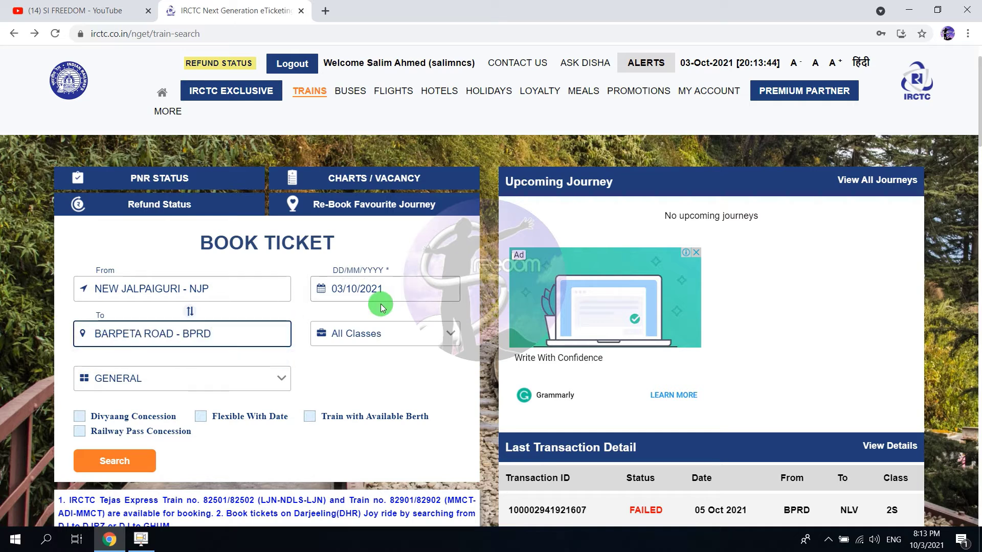
{"action": "left_click", "coordinate": [419, 290]}
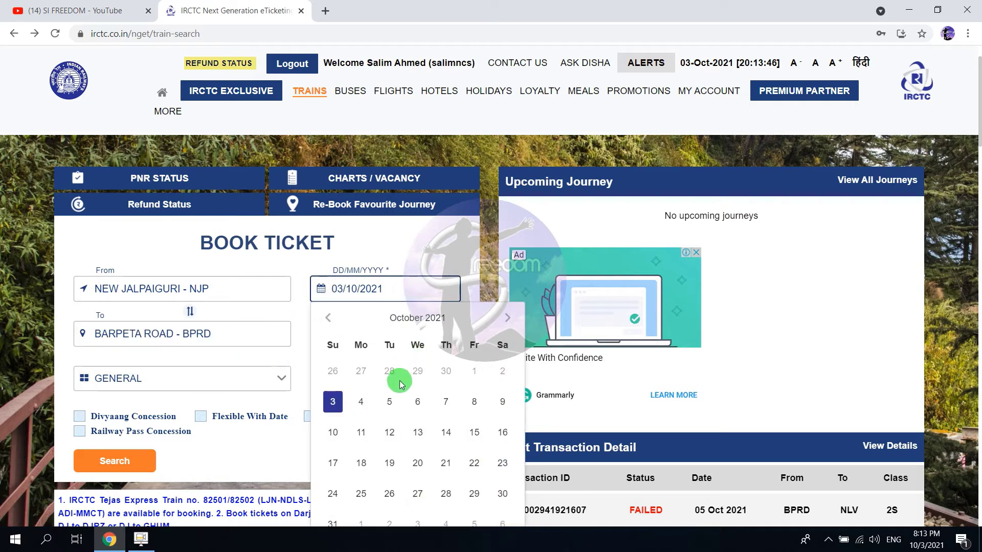
{"action": "left_click", "coordinate": [479, 403]}
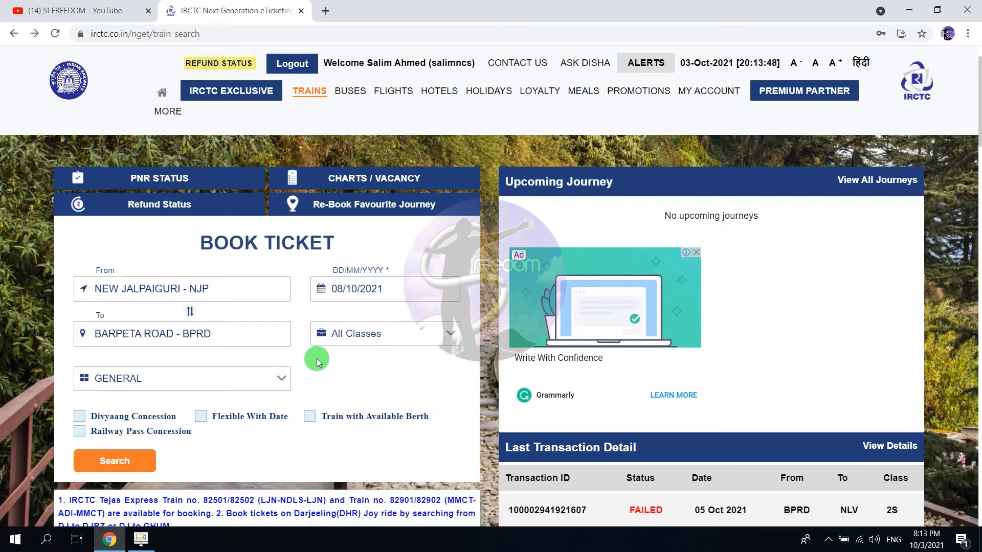
Search the route and scroll the 7 results down to BNC GHY EXP (02509).
{"action": "left_click", "coordinate": [136, 459]}
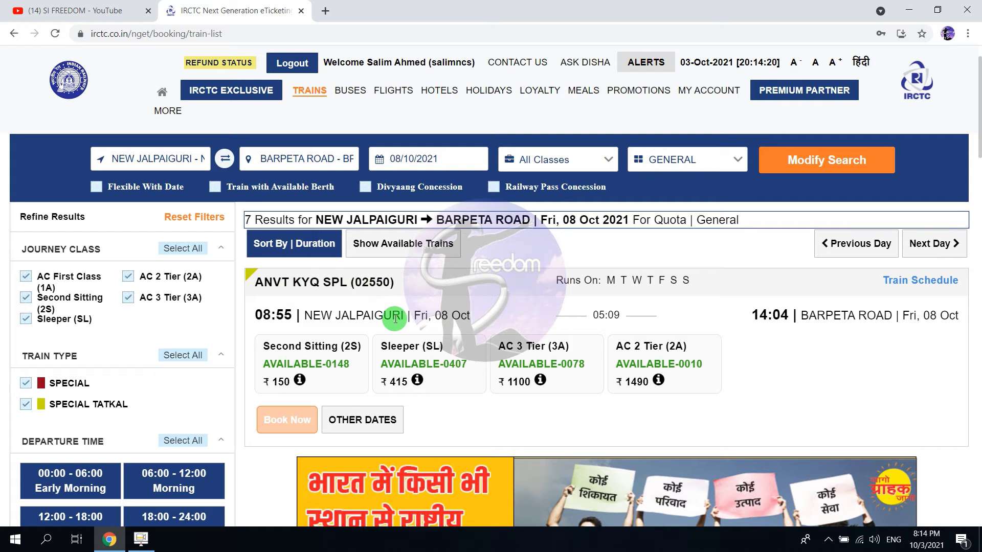
{"action": "scroll", "coordinate": [395, 318], "scroll_direction": "down", "scroll_amount": 1}
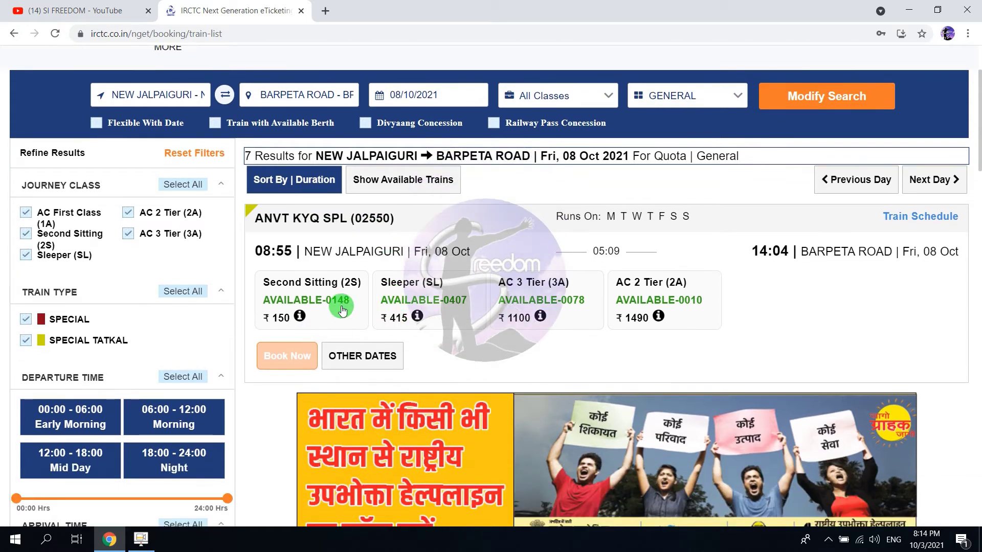
{"action": "scroll", "coordinate": [308, 329], "scroll_direction": "down", "scroll_amount": 4}
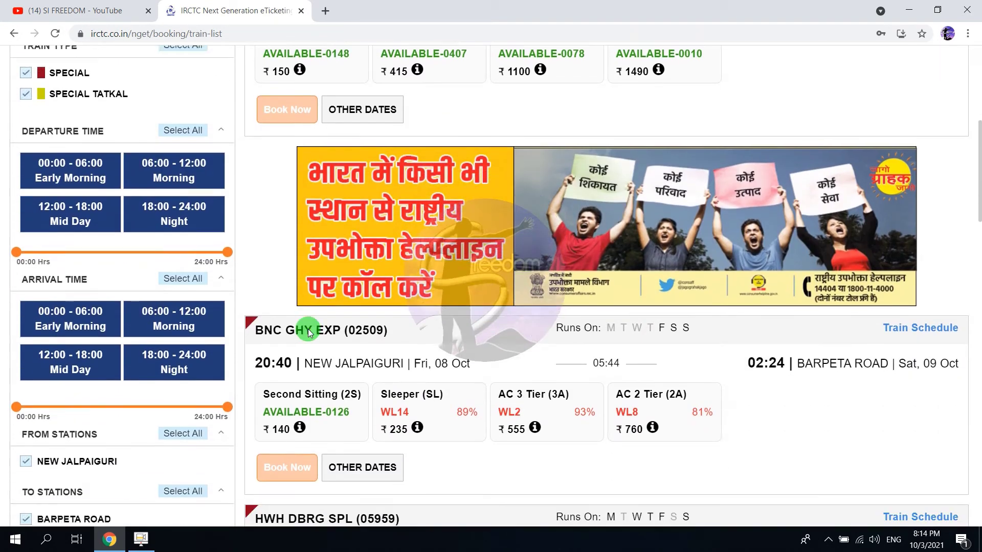
Book the Second Sitting (2S) fare on BNC GHY EXP (02509) and agree to the health advisory.
{"action": "left_click", "coordinate": [342, 403]}
{"action": "left_click", "coordinate": [288, 468]}
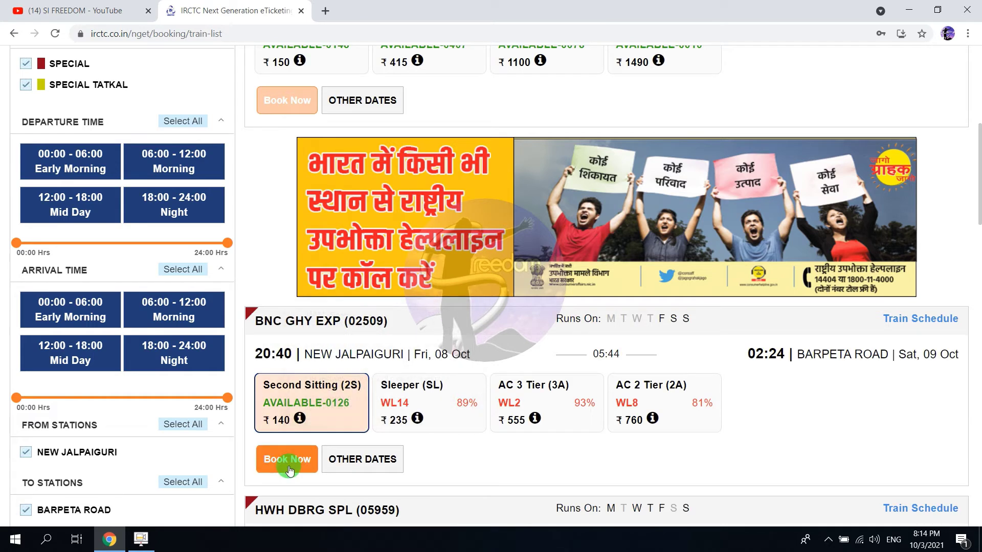
{"action": "left_click", "coordinate": [339, 411]}
{"action": "left_click", "coordinate": [297, 467]}
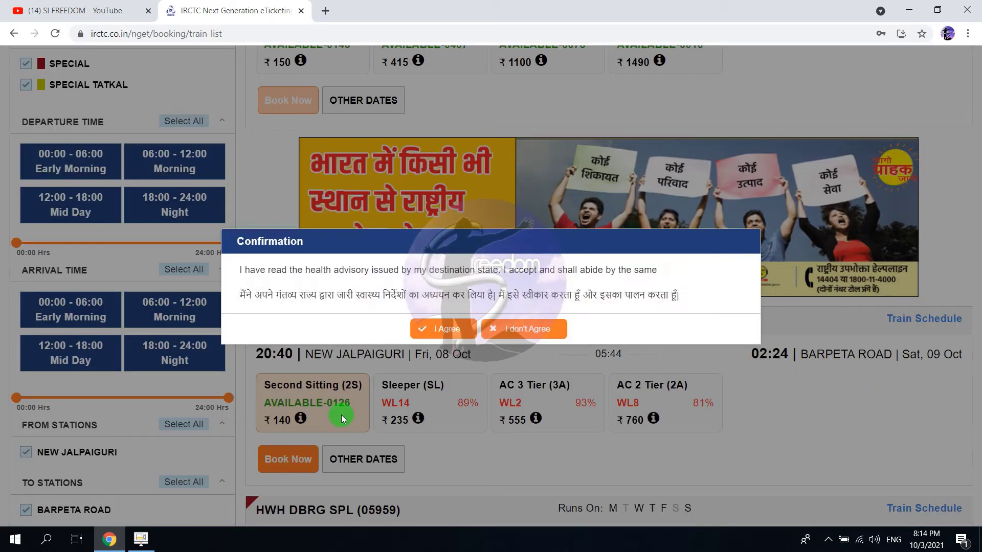
{"action": "left_click", "coordinate": [444, 333]}
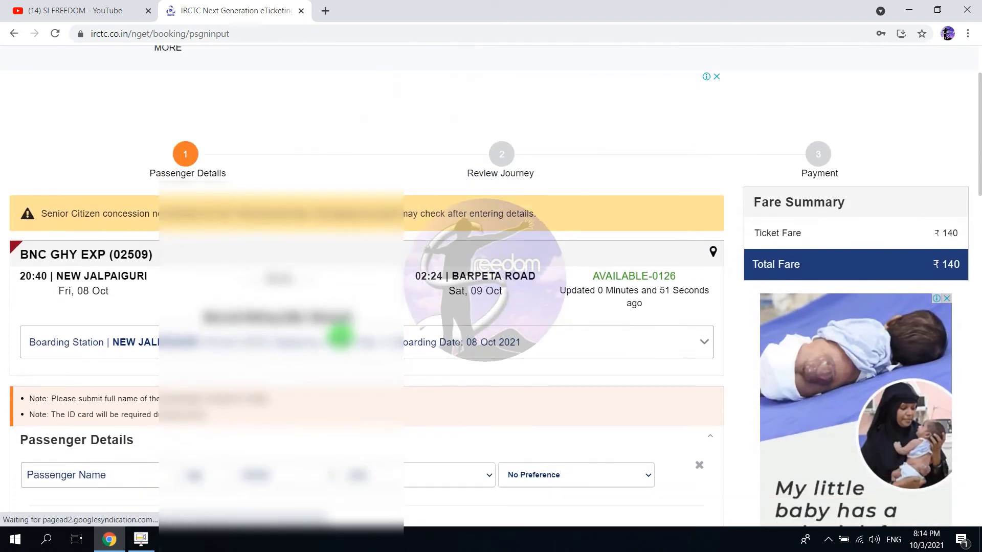
Enter the first passenger's full name, age 36 and gender Male.
{"action": "scroll", "coordinate": [340, 335], "scroll_direction": "down", "scroll_amount": 3}
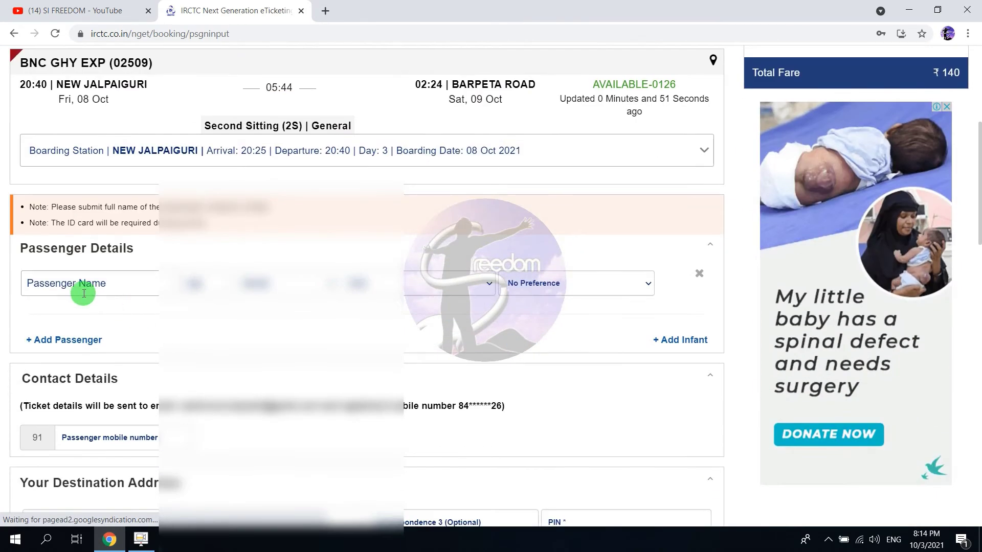
{"action": "left_click", "coordinate": [84, 283]}
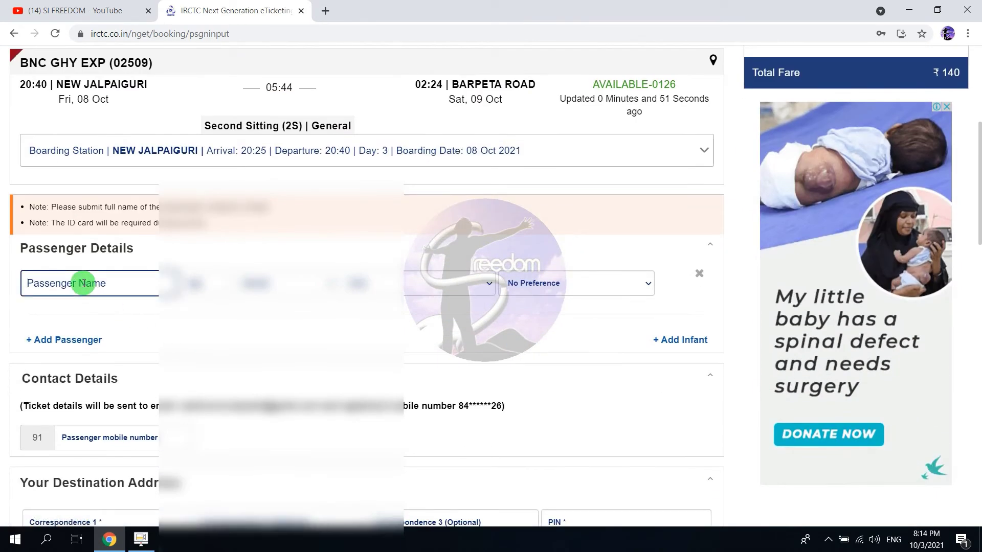
{"action": "scroll", "coordinate": [84, 284], "scroll_direction": "down", "scroll_amount": 2}
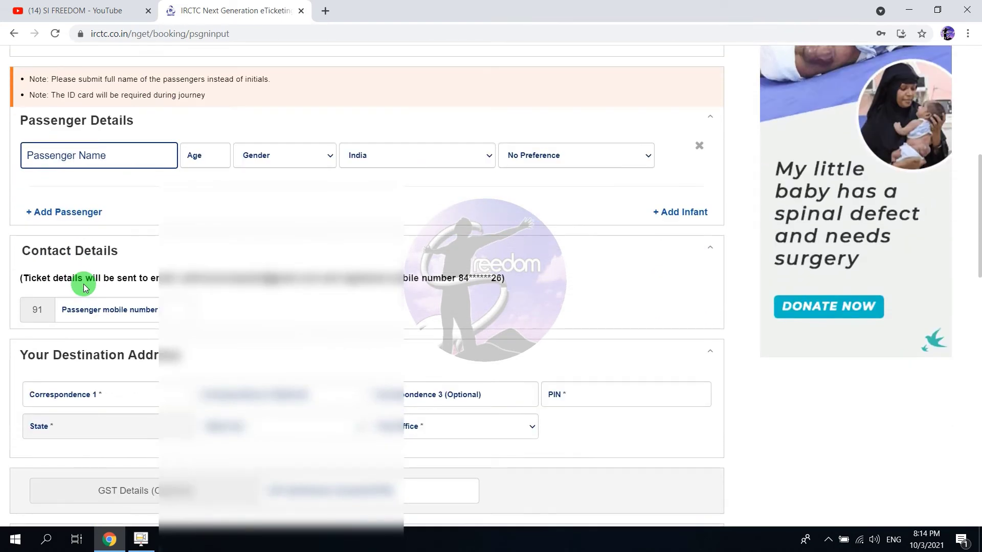
{"action": "scroll", "coordinate": [83, 284], "scroll_direction": "down", "scroll_amount": 1}
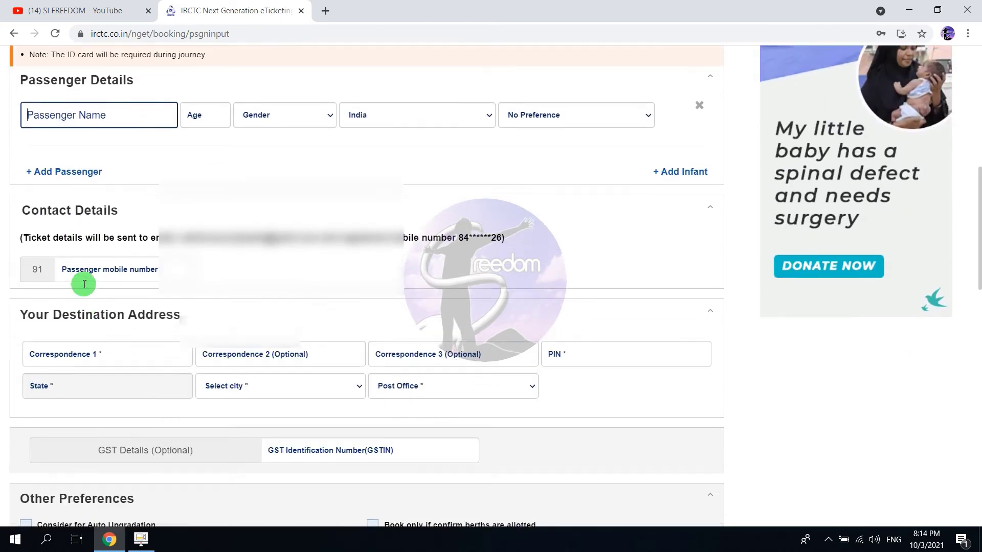
{"action": "scroll", "coordinate": [84, 283], "scroll_direction": "up", "scroll_amount": 1}
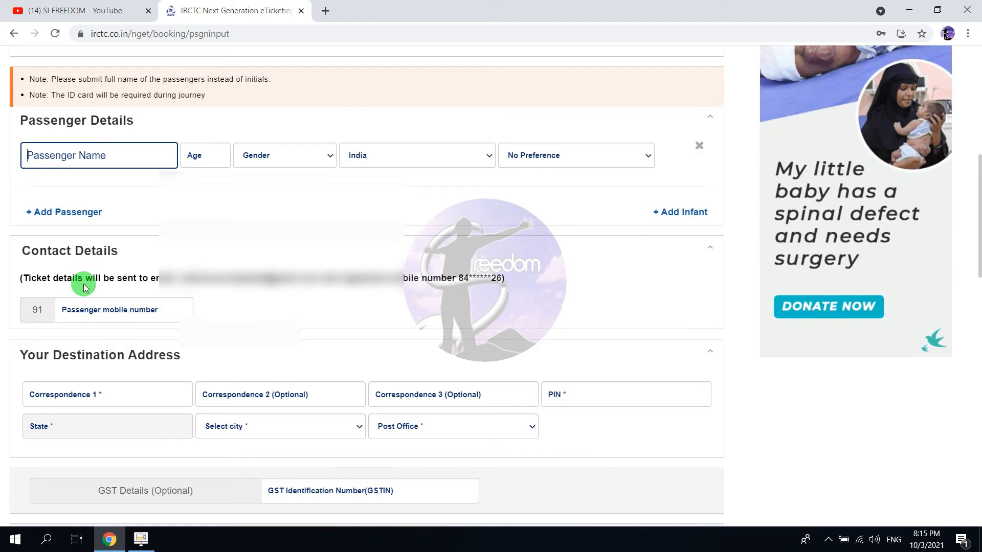
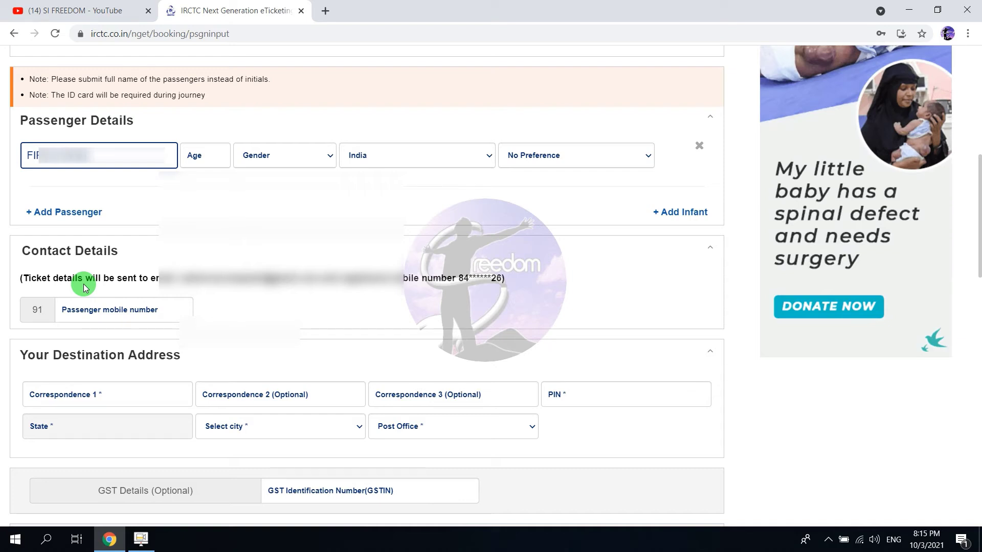
{"action": "key", "text": "Tab"}
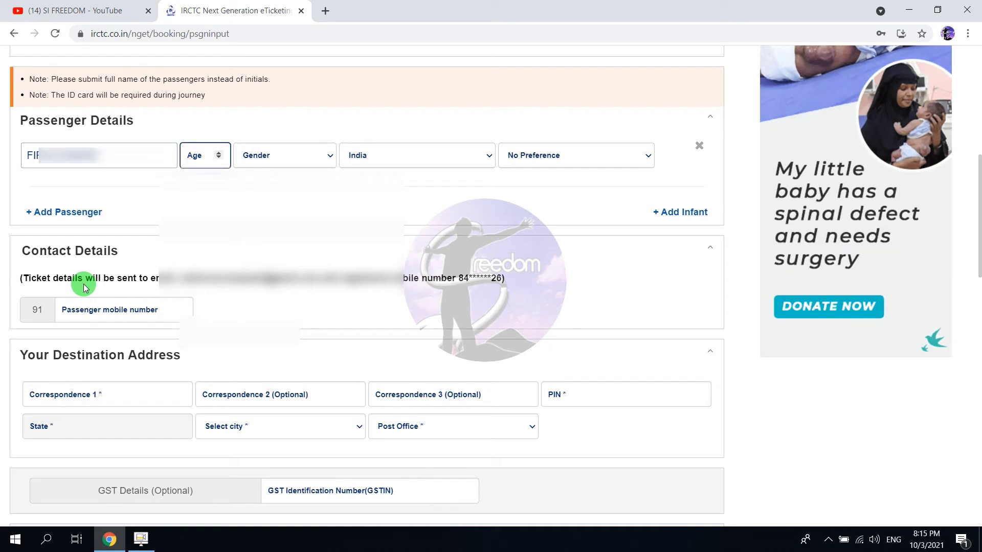
{"action": "type", "text": "36"}
{"action": "key", "text": "Tab"}
{"action": "key", "text": "m"}
{"action": "key", "text": "Tab"}
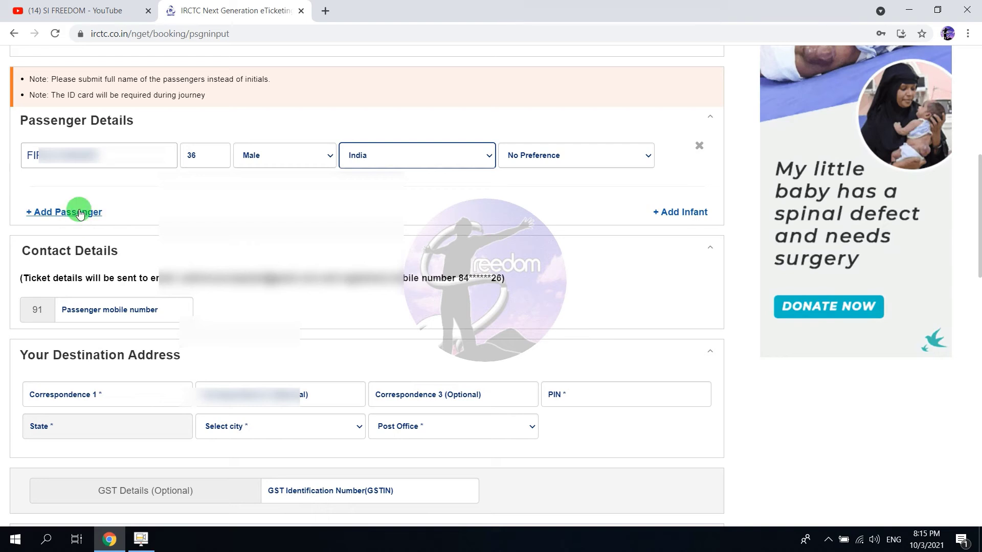
Add a second passenger row and start entering the contact mobile number.
{"action": "left_click", "coordinate": [80, 213]}
{"action": "left_click", "coordinate": [79, 210]}
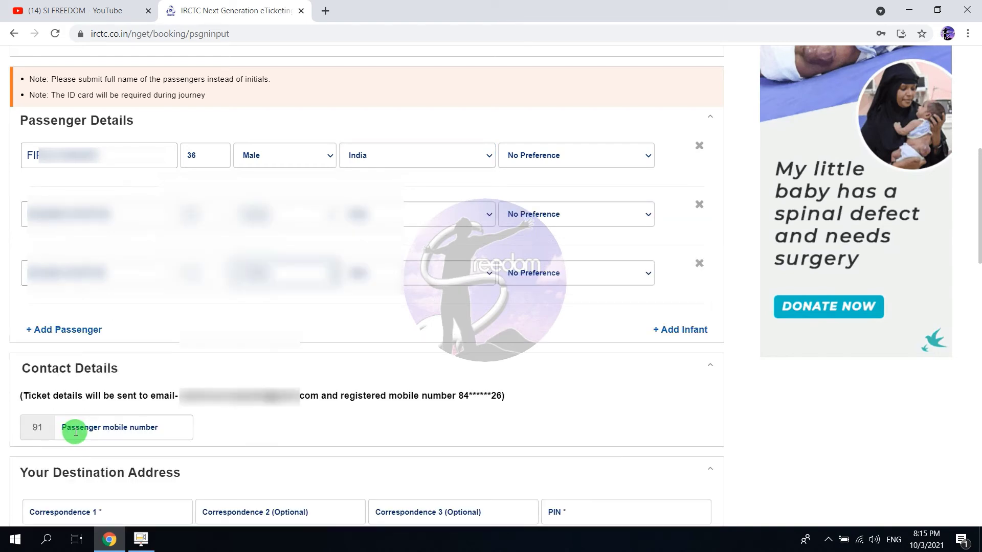
{"action": "left_click", "coordinate": [76, 433]}
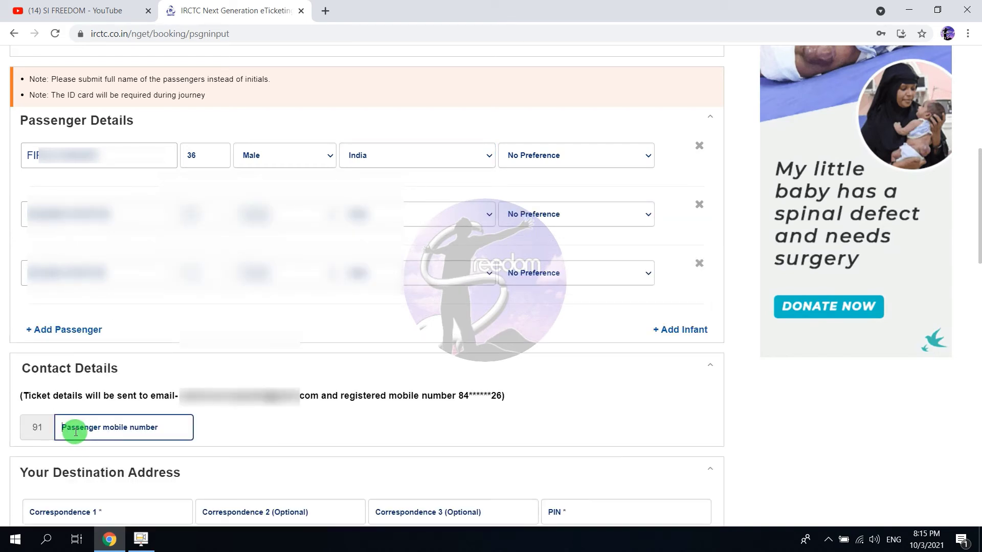
{"action": "type", "text": "8"}
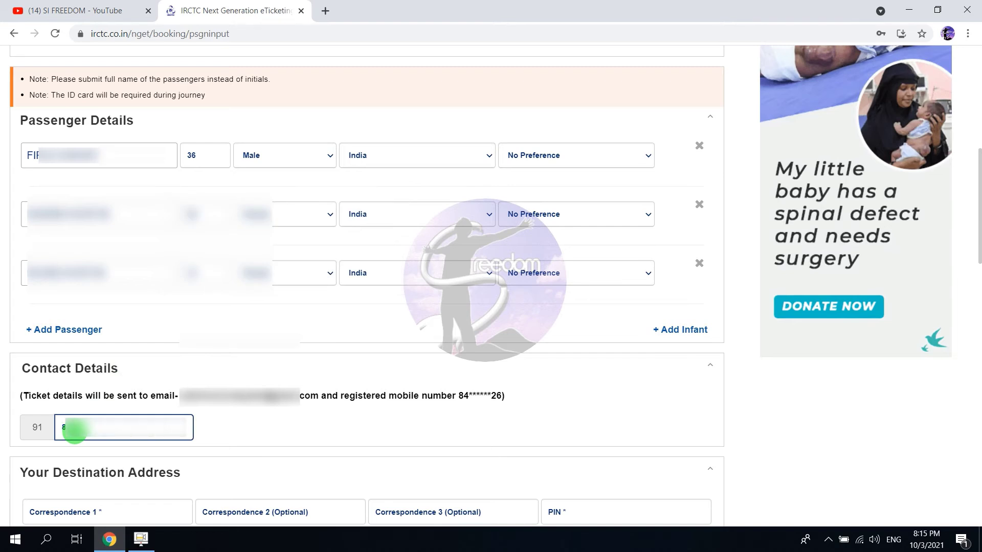
{"action": "type", "text": "*******"}
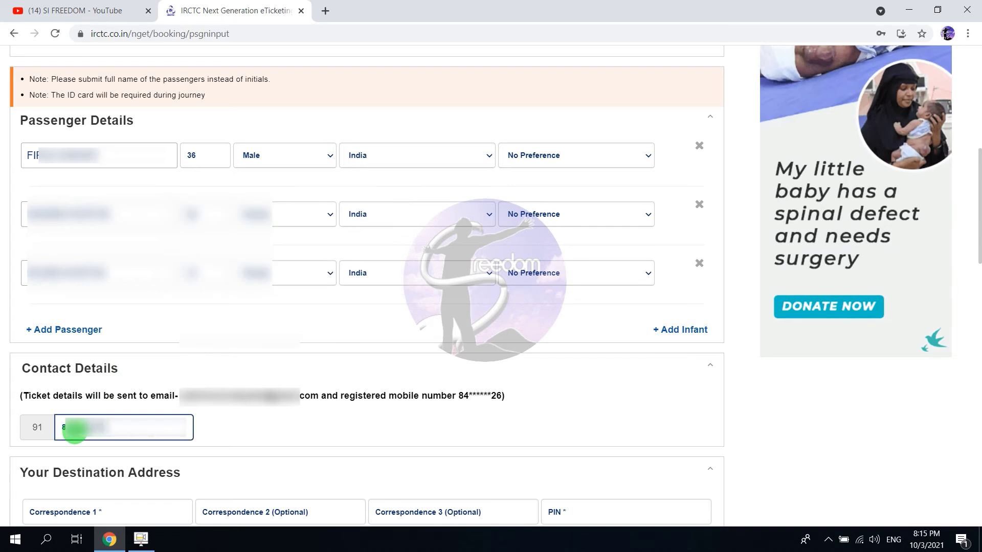
{"action": "type", "text": "*"}
Fill in the two destination address lines and PIN code so state and city auto-fill.
{"action": "scroll", "coordinate": [74, 429], "scroll_direction": "down", "scroll_amount": 3}
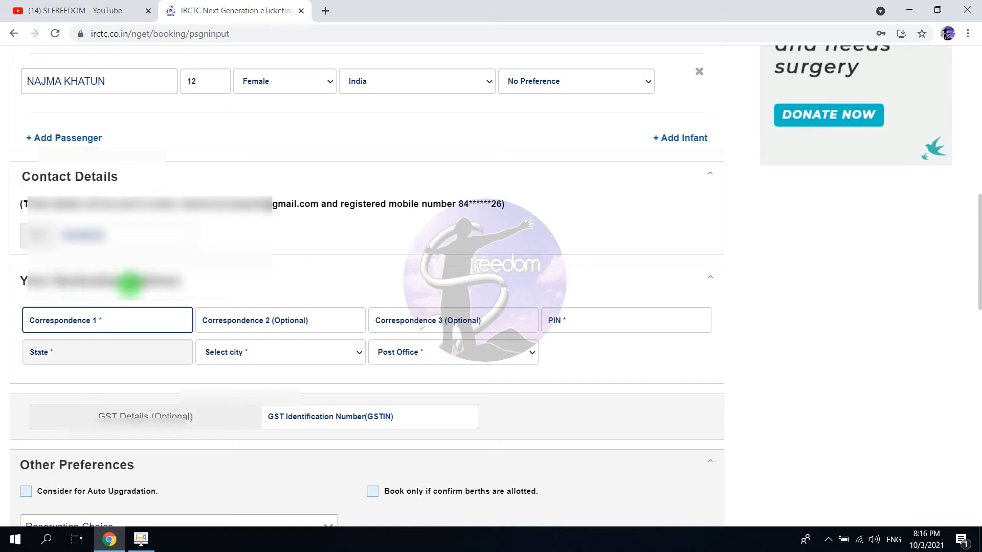
{"action": "left_click", "coordinate": [145, 309]}
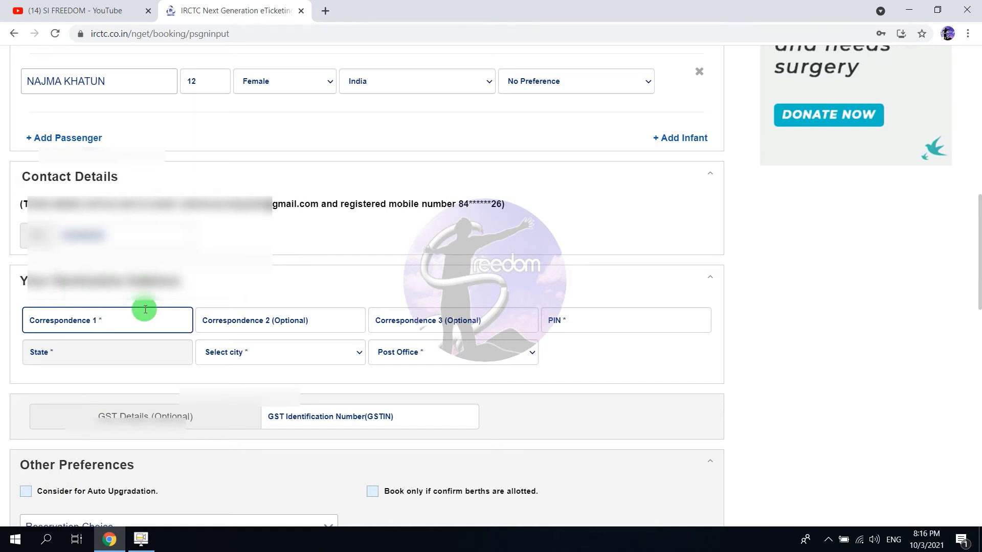
{"action": "type", "text": "B"}
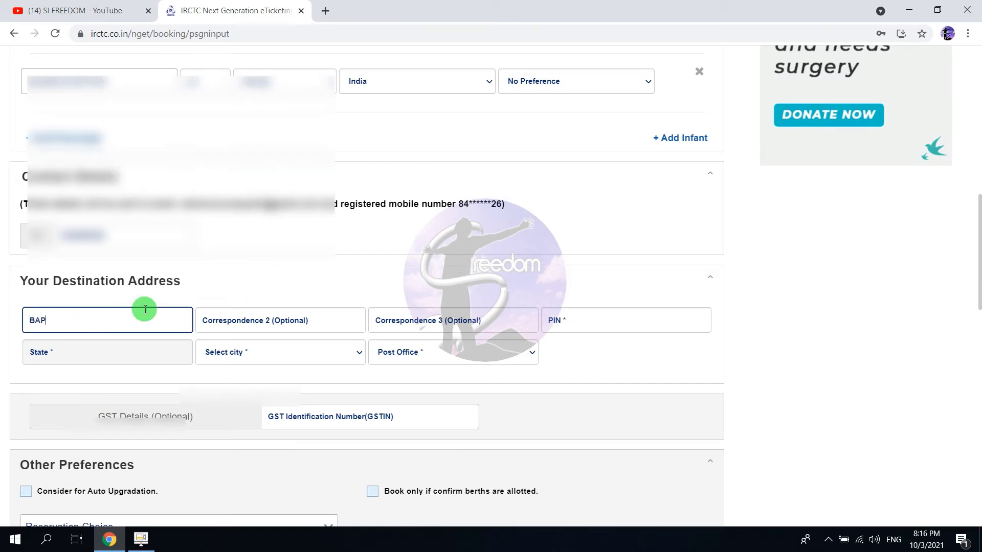
{"action": "type", "text": "AP"}
{"action": "key", "text": "BackSpace"}
{"action": "key", "text": "BackSpace"}
{"action": "key", "text": "BackSpace"}
{"action": "type", "text": "BARPETA ROAD"}
{"action": "key", "text": "Tab"}
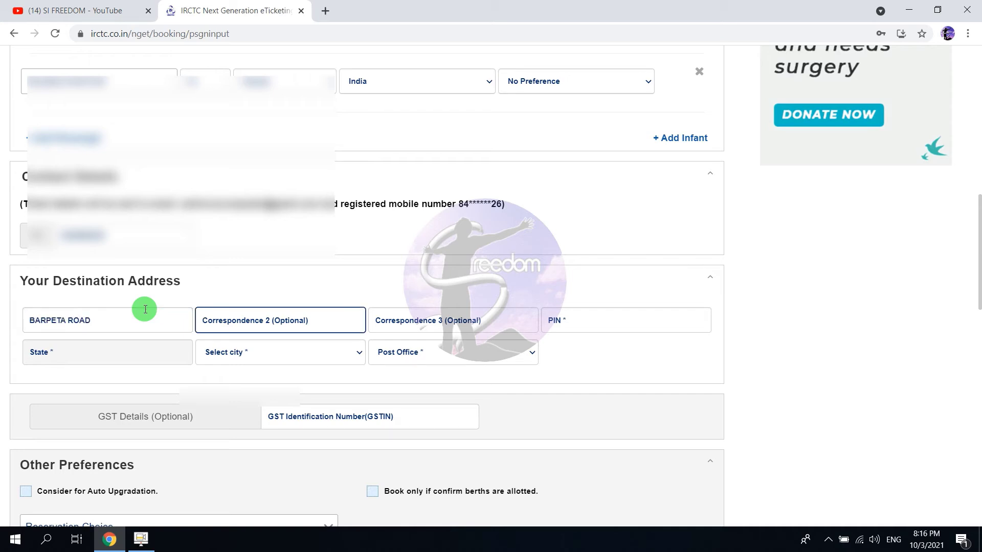
{"action": "type", "text": "PO BARPETA ROAD"}
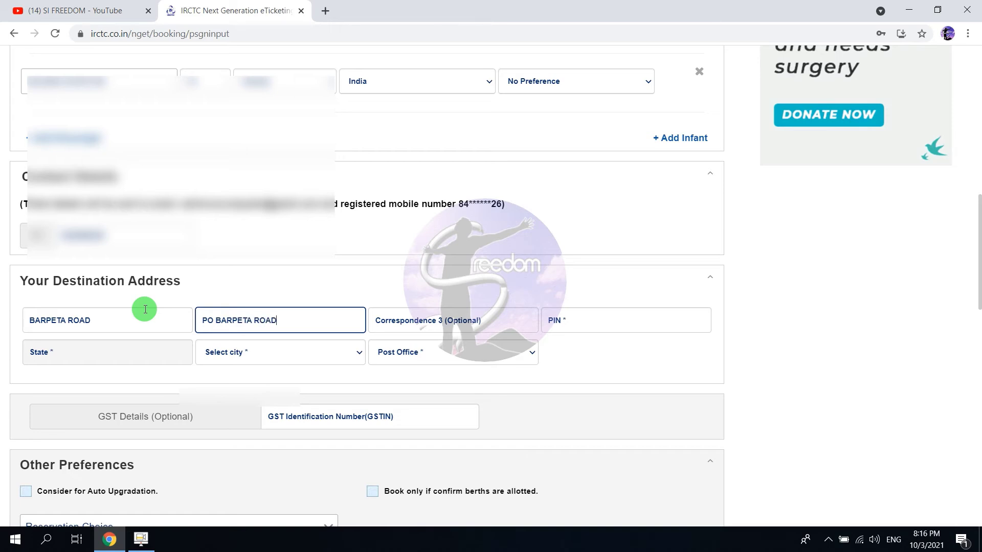
{"action": "key", "text": "Tab"}
{"action": "key", "text": "Tab"}
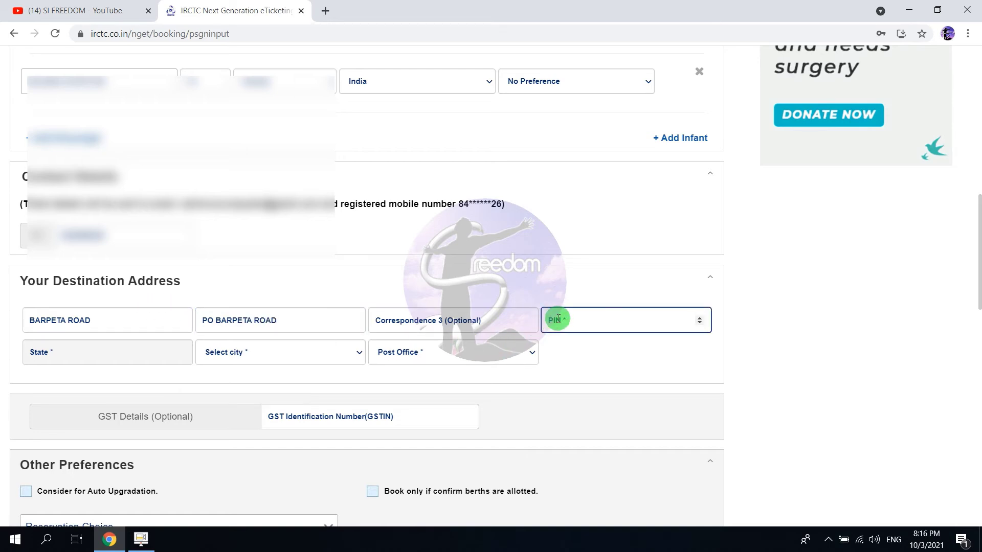
{"action": "type", "text": "781"}
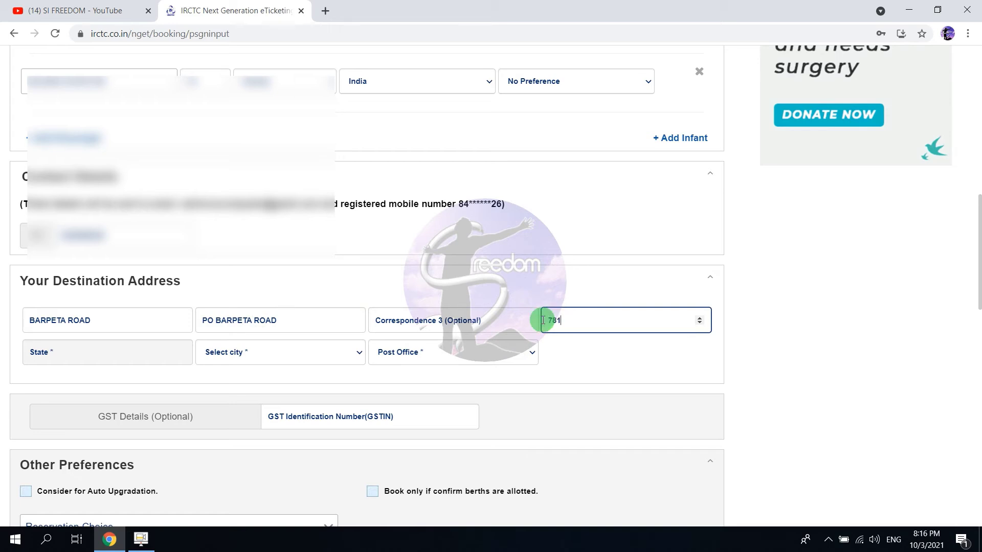
{"action": "type", "text": "315"}
{"action": "key", "text": "Tab"}
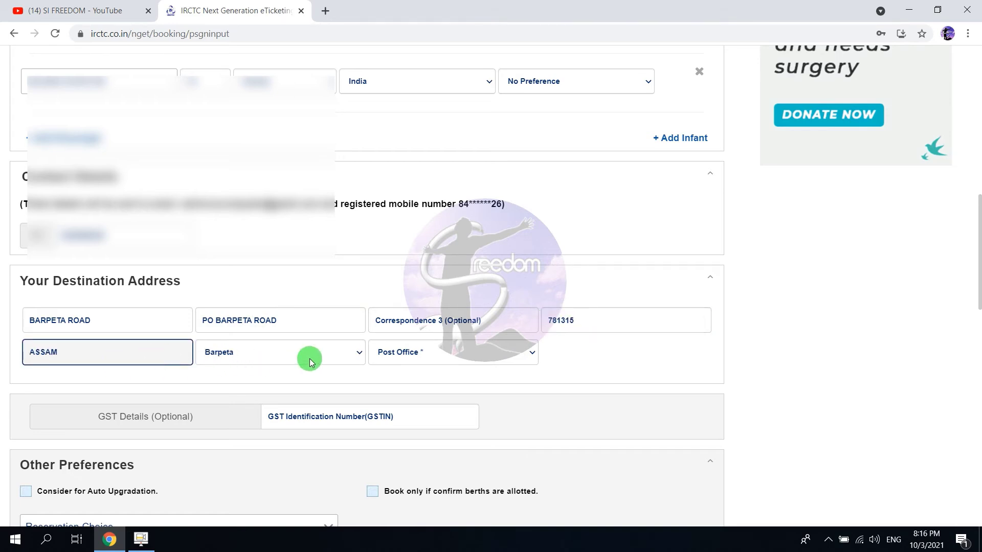
Choose Barpeta Road S.O as the post office.
{"action": "left_click", "coordinate": [387, 359]}
{"action": "left_click", "coordinate": [402, 392]}
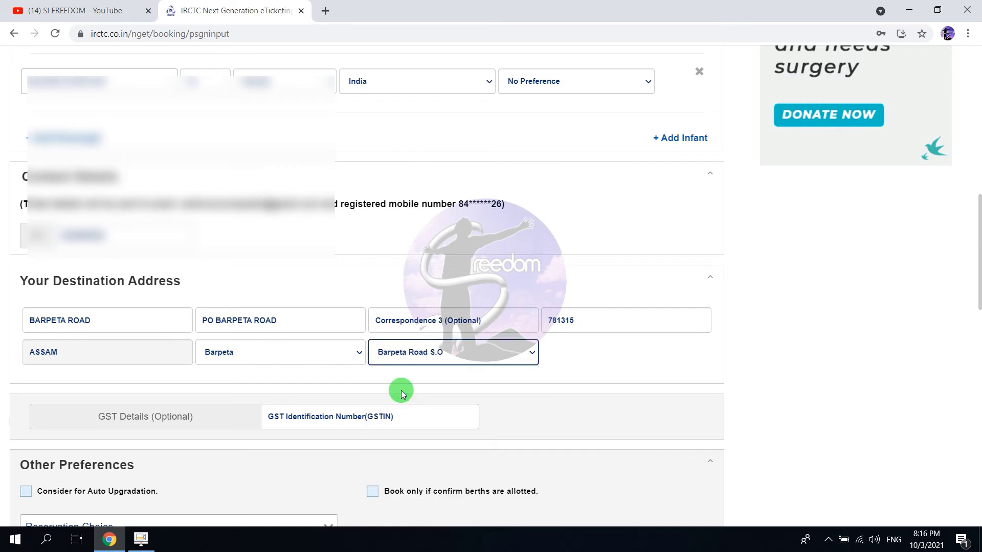
{"action": "left_click", "coordinate": [302, 423]}
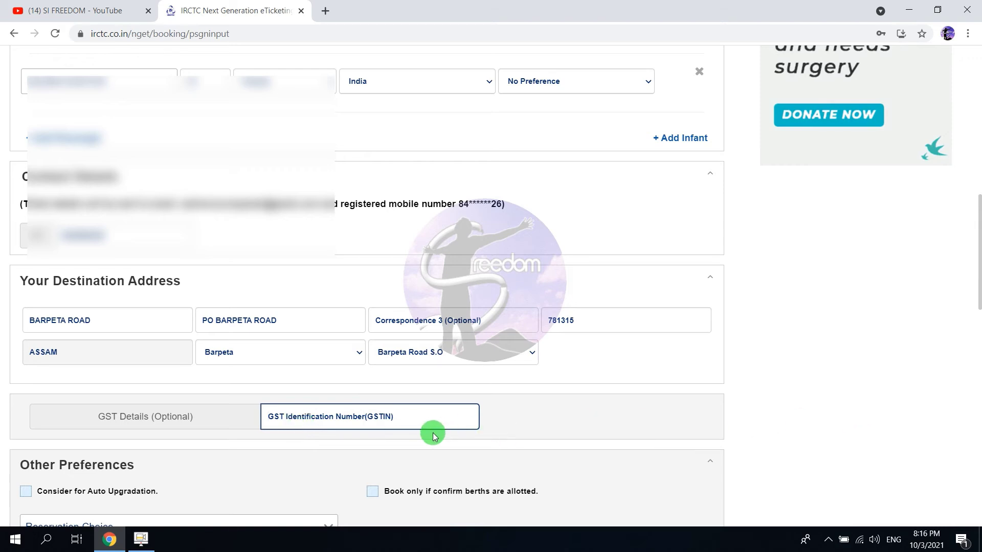
Opt in to travel insurance, choose Pay through BHIM/UPI and continue to the ₹433.27 journey review.
{"action": "scroll", "coordinate": [432, 433], "scroll_direction": "down", "scroll_amount": 5}
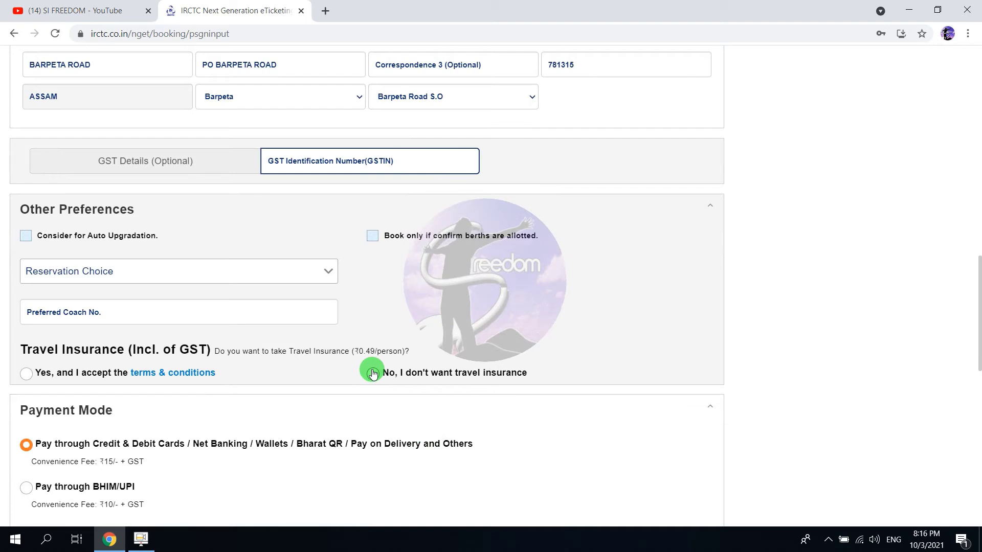
{"action": "scroll", "coordinate": [372, 374], "scroll_direction": "down", "scroll_amount": 2}
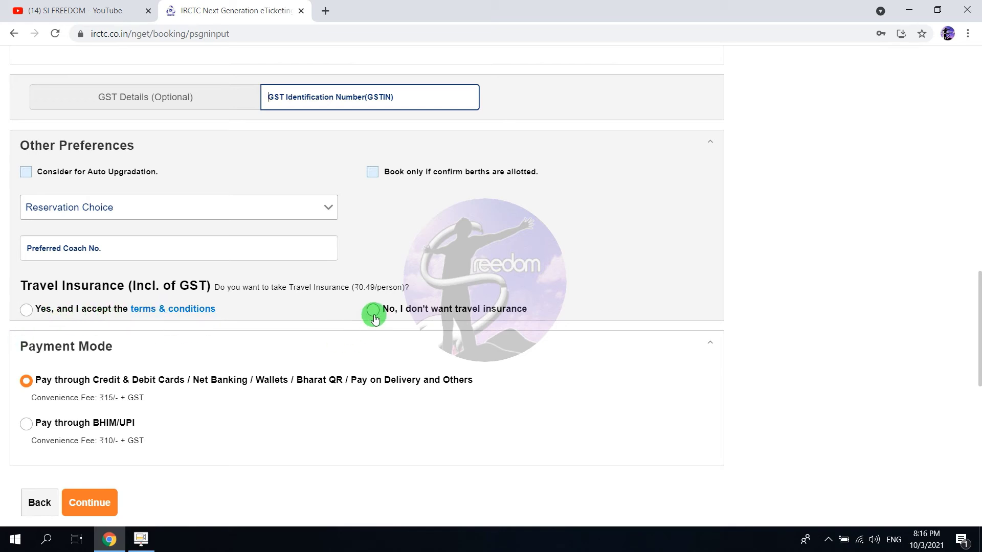
{"action": "left_click", "coordinate": [26, 310]}
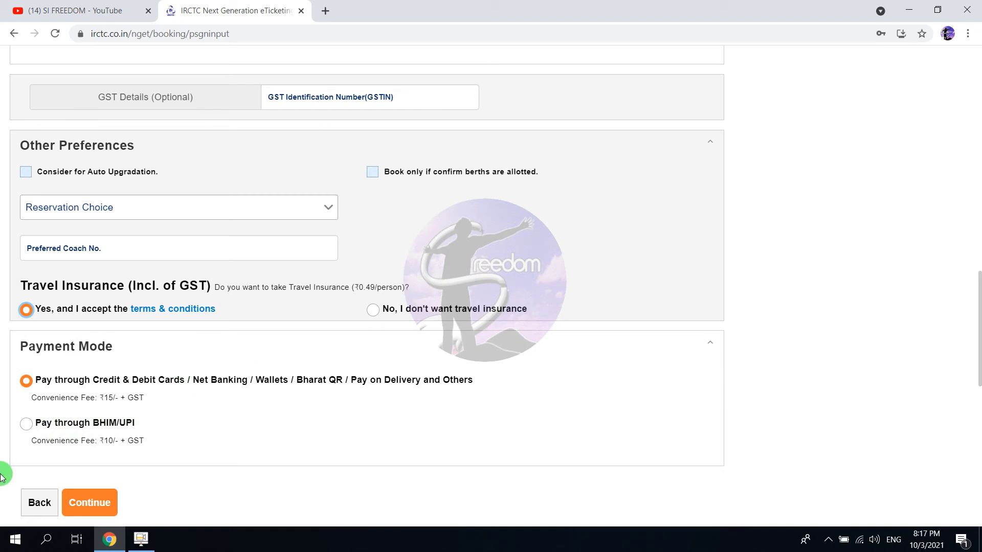
{"action": "left_click", "coordinate": [29, 427]}
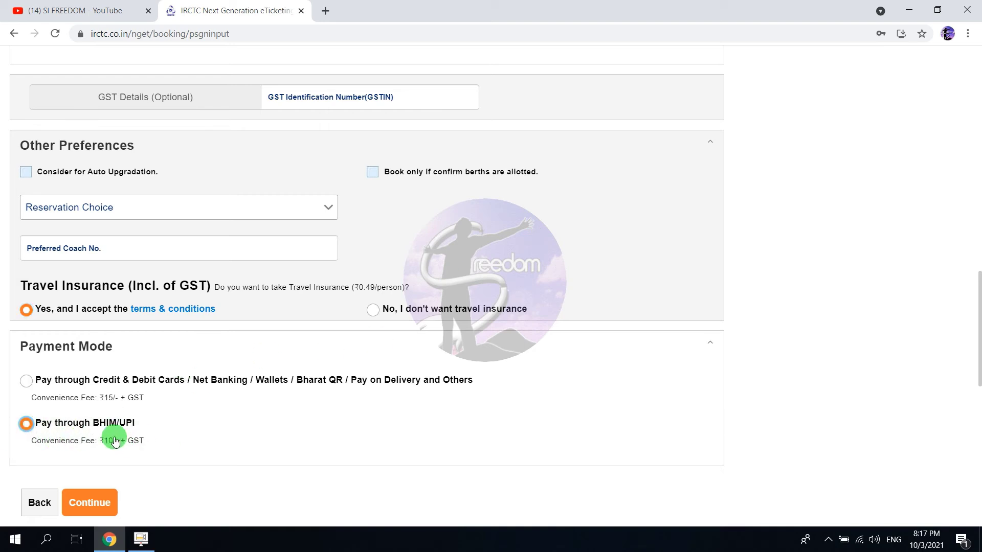
{"action": "left_click", "coordinate": [106, 501]}
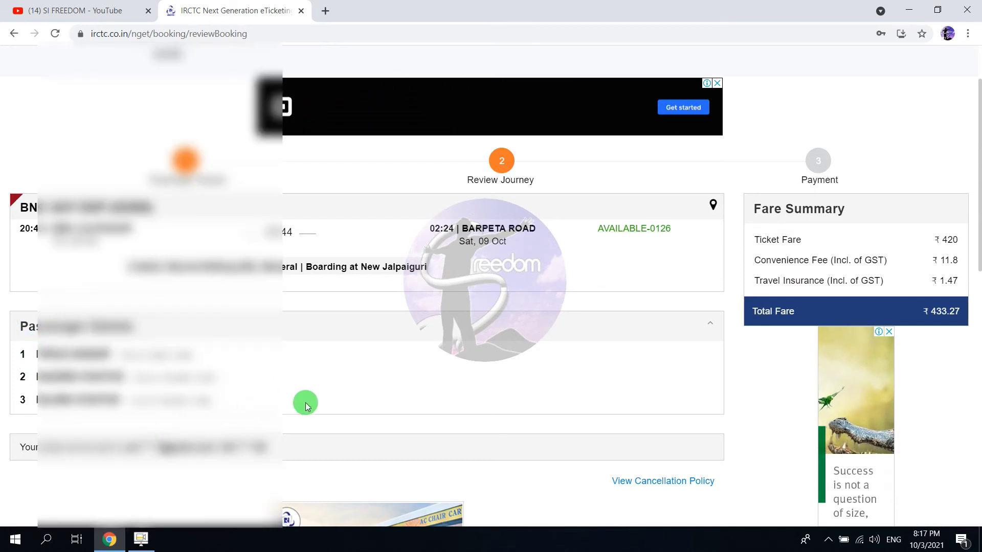
Enter the displayed captcha characters on the review page and continue to the payment step.
{"action": "scroll", "coordinate": [352, 388], "scroll_direction": "down", "scroll_amount": 5}
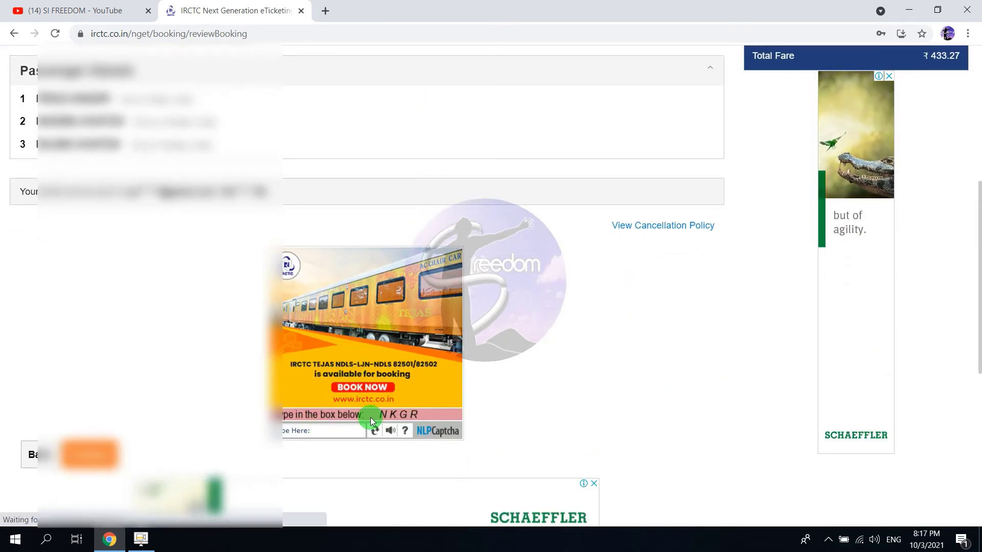
{"action": "left_click", "coordinate": [337, 432]}
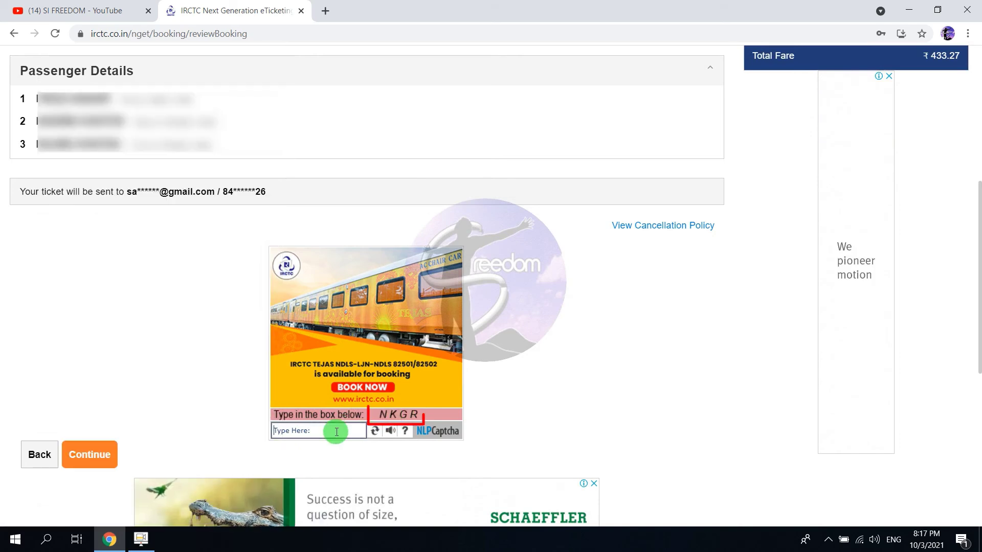
{"action": "type", "text": "NK"}
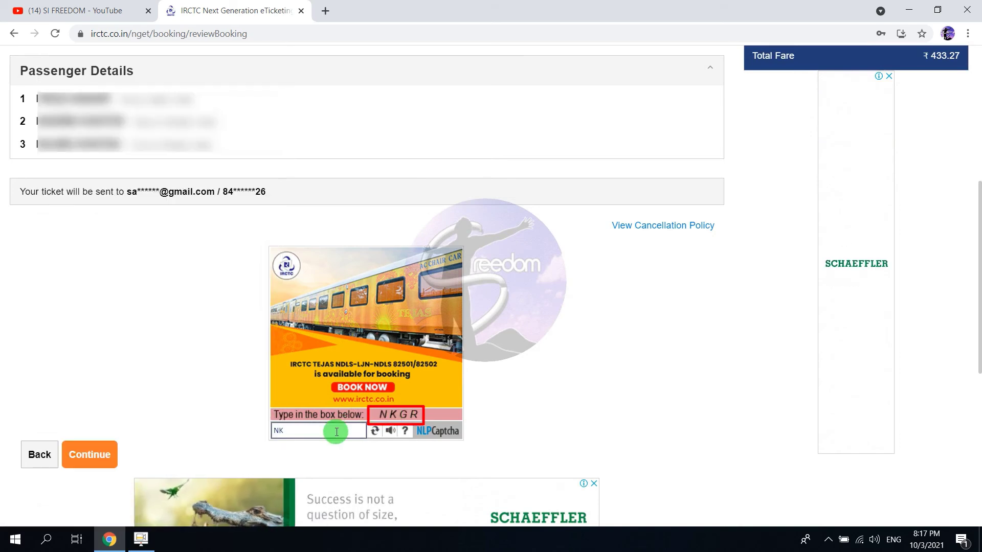
{"action": "type", "text": "GR"}
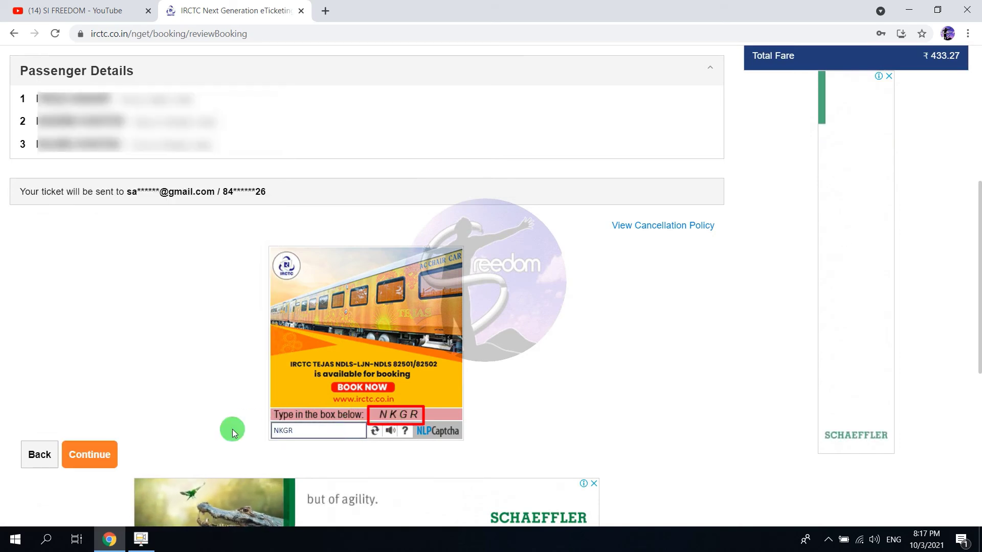
{"action": "left_click", "coordinate": [77, 459]}
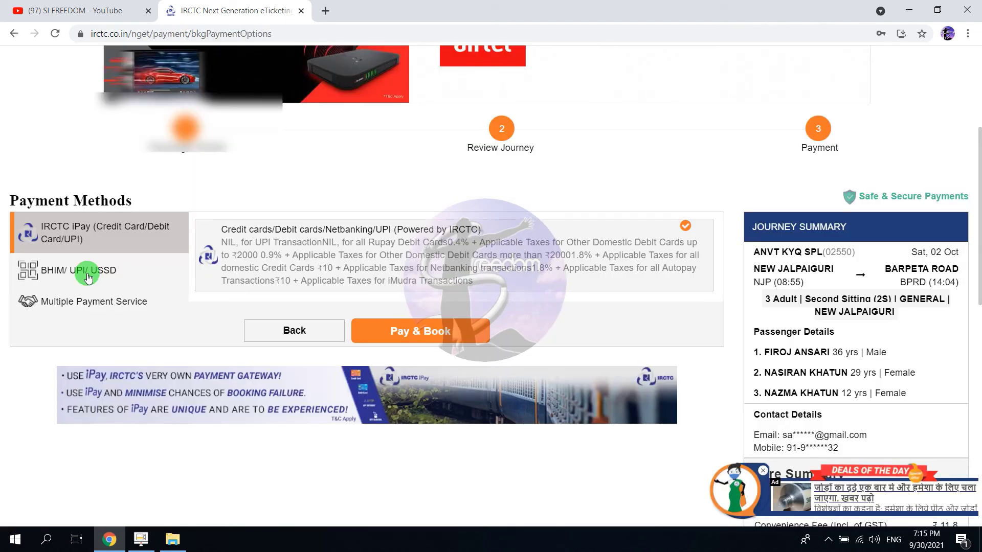
Choose BHIM/ UPI/ USSD as payment method and Pay & Book to reach Paytm's ₹461.80 page.
{"action": "left_click", "coordinate": [88, 267]}
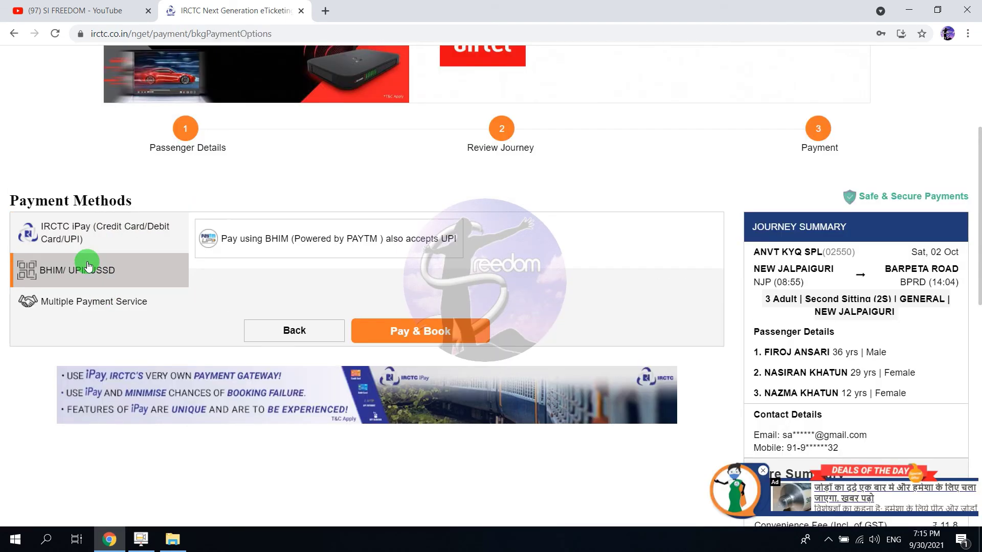
{"action": "left_click", "coordinate": [402, 334]}
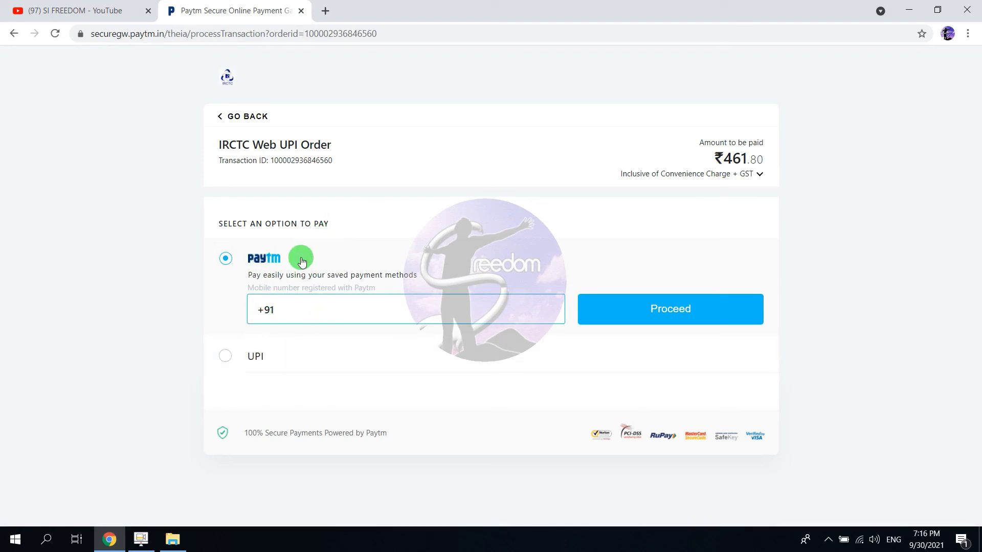
Pay the ₹461.80 on Paytm using a UPI address, entering the payer's UPI ID.
{"action": "left_click", "coordinate": [225, 356]}
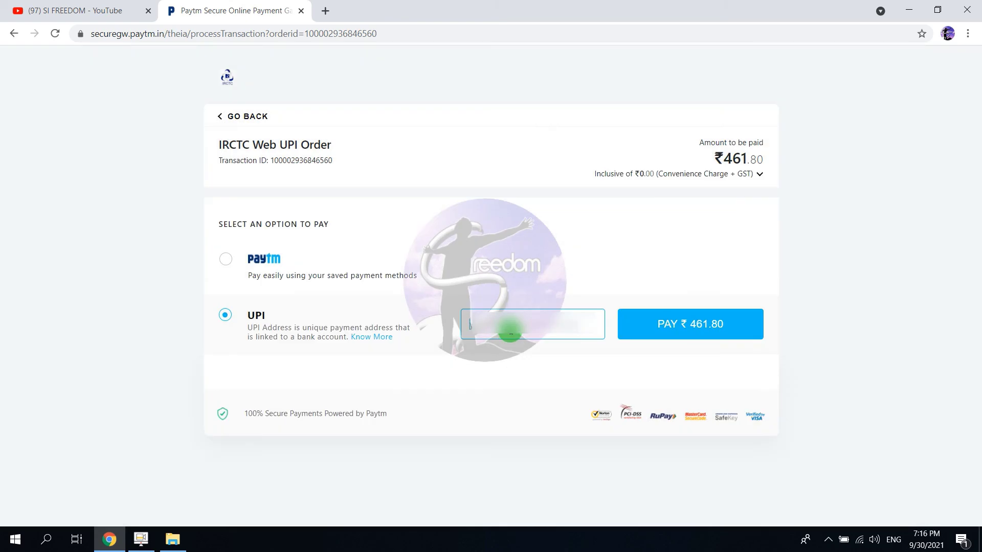
{"action": "type", "text": "s"}
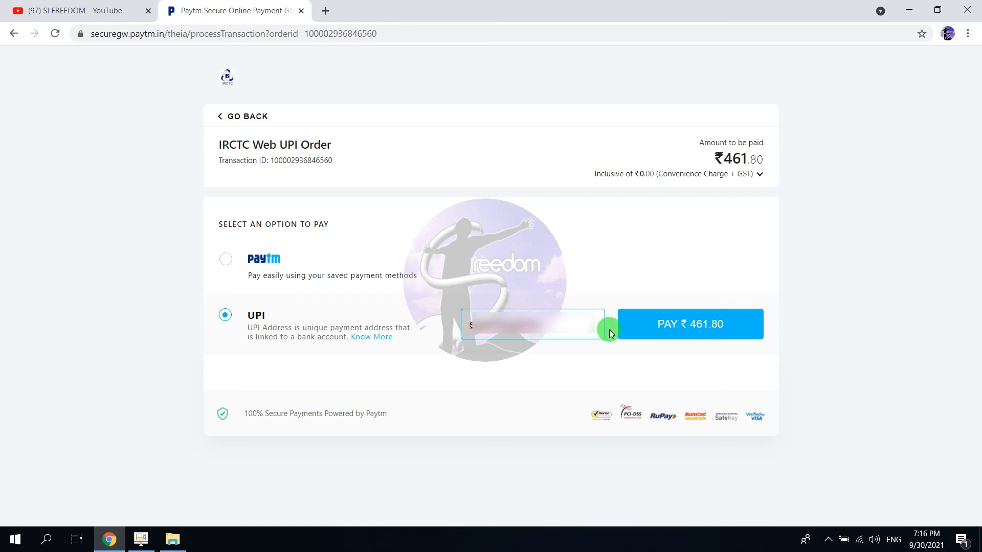
{"action": "left_click", "coordinate": [658, 327]}
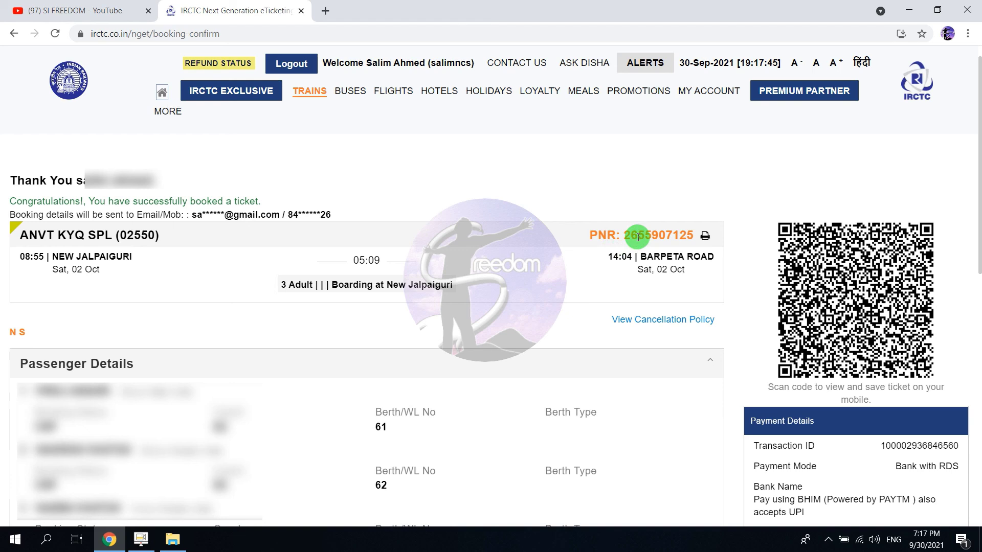
Open the Electronic Reservation Slip via the Print Ticket icon next to the PNR.
{"action": "left_click", "coordinate": [705, 238]}
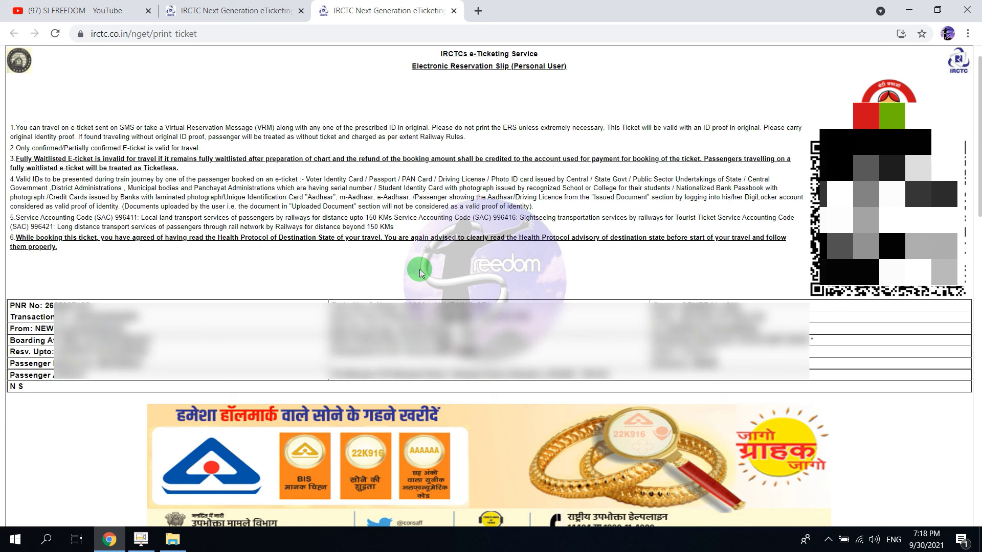
Open the e-ticket's print dialog and set the destination to Save as PDF.
{"action": "scroll", "coordinate": [560, 283], "scroll_direction": "down", "scroll_amount": 15}
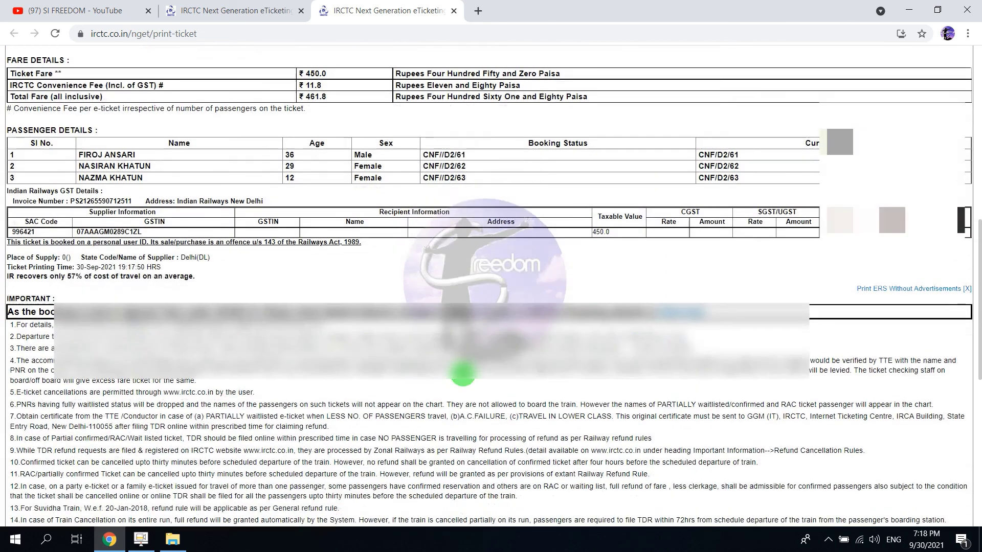
{"action": "scroll", "coordinate": [463, 373], "scroll_direction": "down", "scroll_amount": 5}
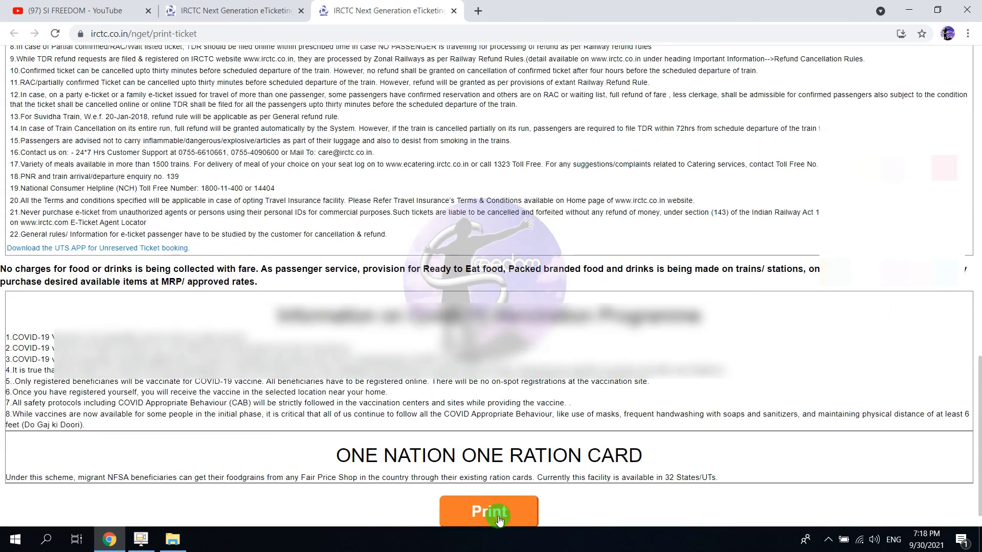
{"action": "left_click", "coordinate": [492, 516]}
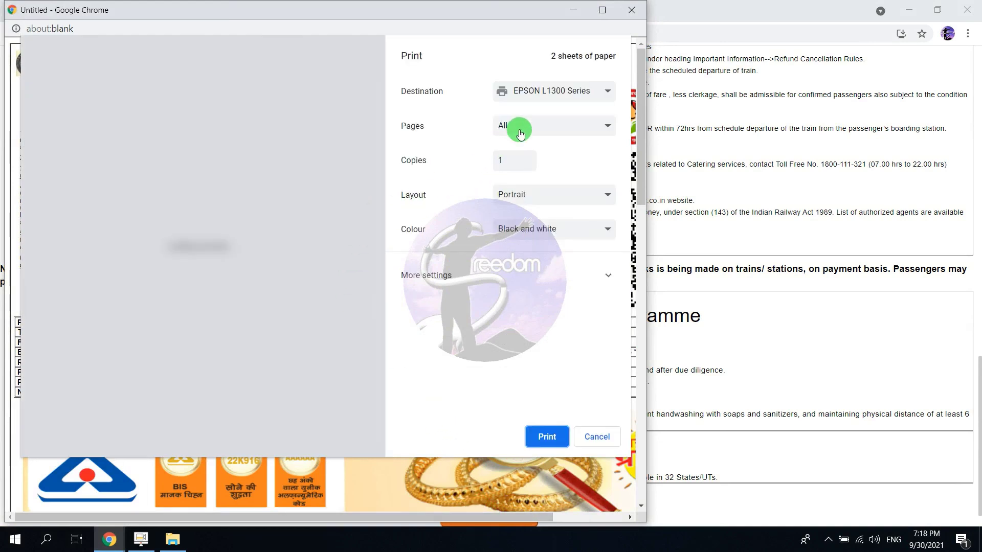
{"action": "left_click", "coordinate": [537, 105]}
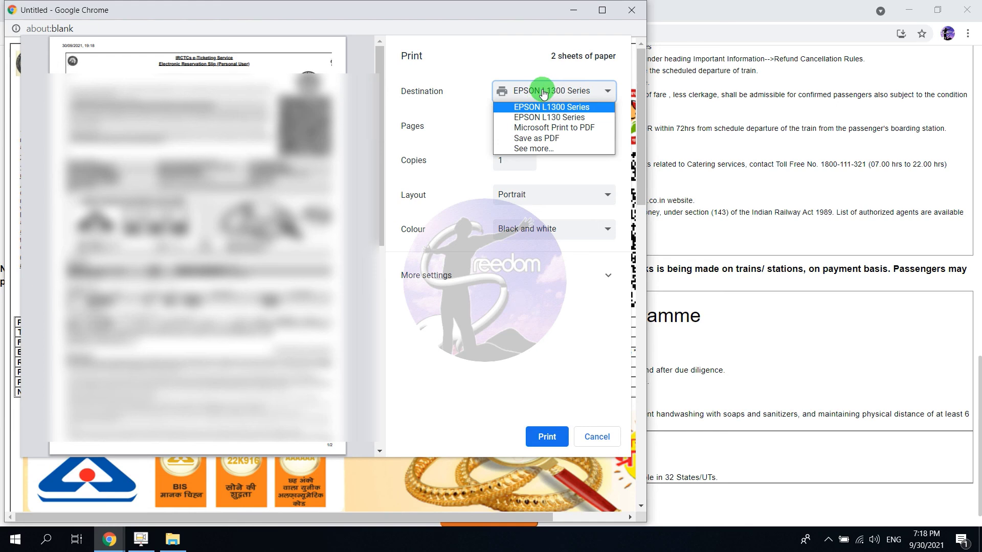
{"action": "left_click", "coordinate": [550, 145]}
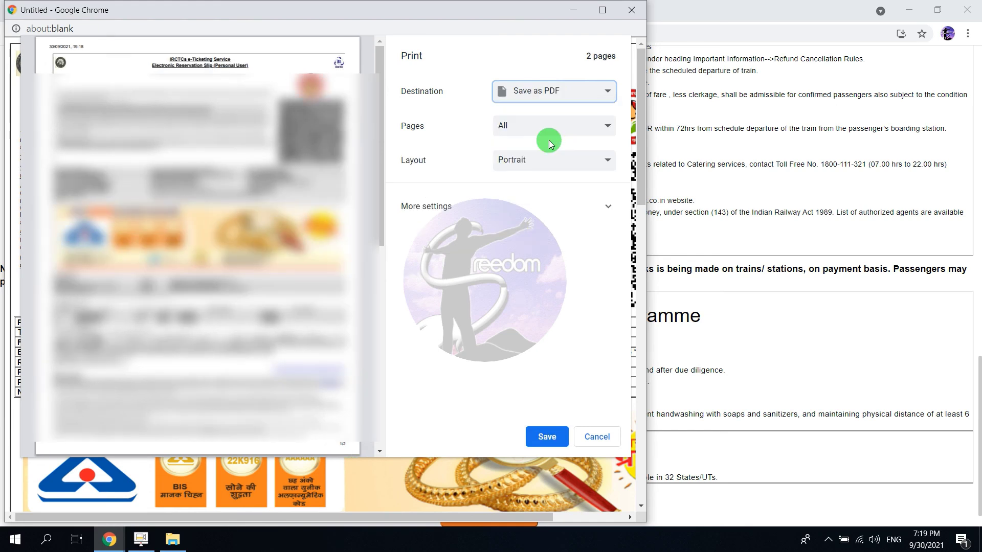